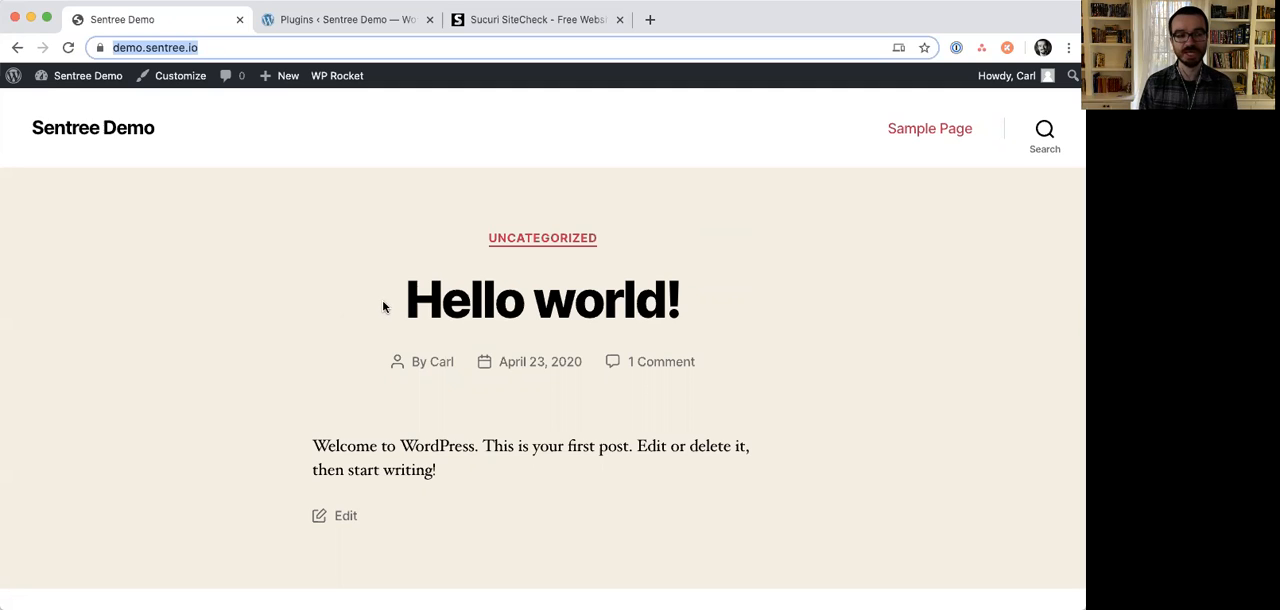
pyautogui.click(217, 50)
pyautogui.tripleClick(250, 48)
pyautogui.press('super+c')
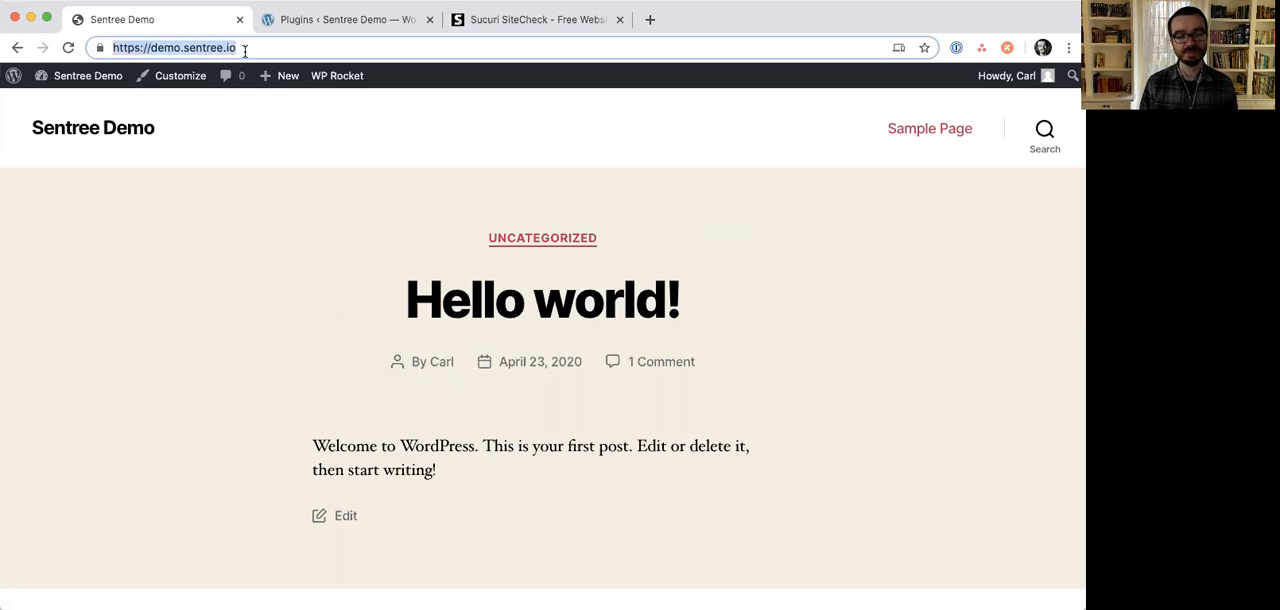
pyautogui.click(524, 22)
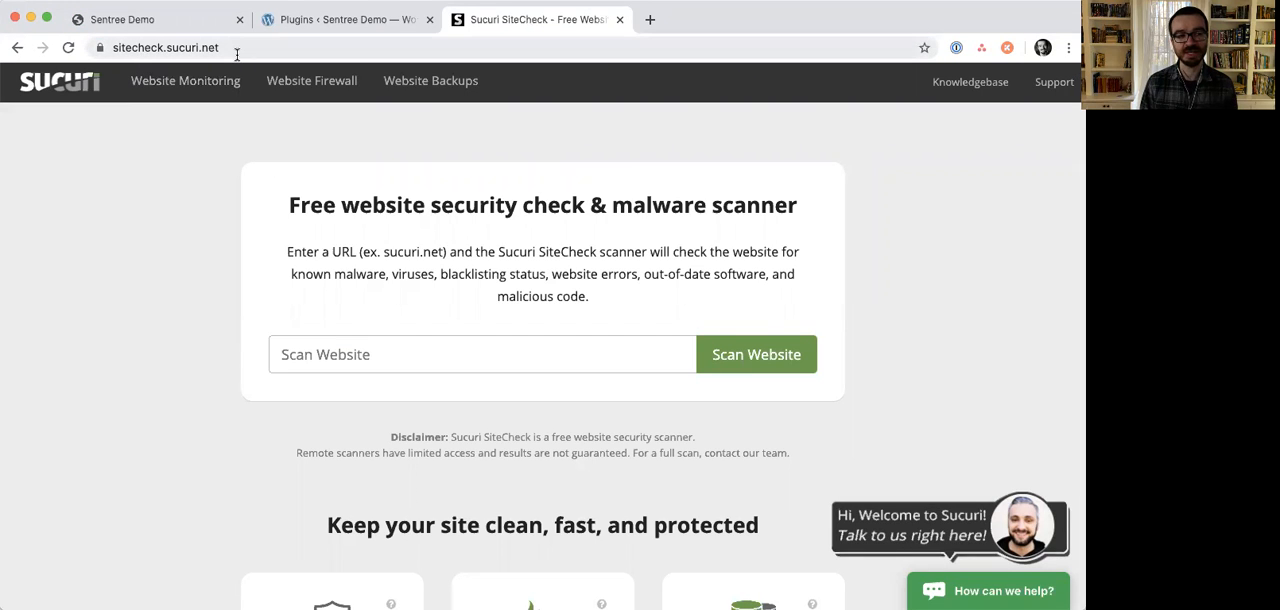
pyautogui.click(501, 350)
pyautogui.press('super+v')
pyautogui.click(758, 358)
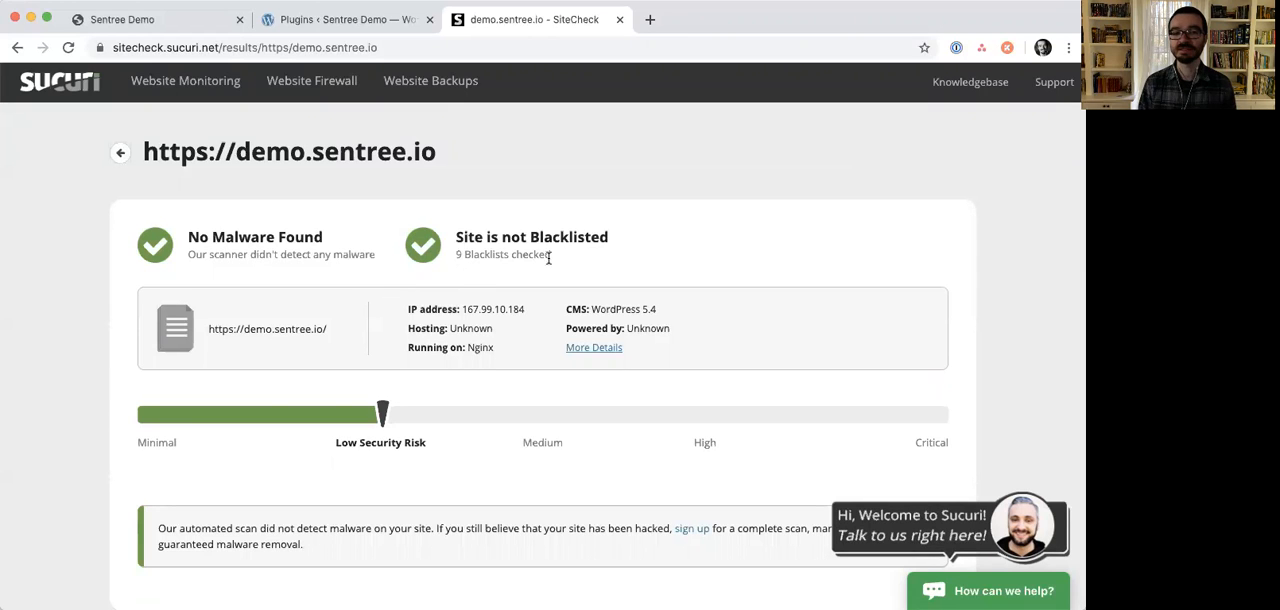
pyautogui.scroll(-10, 561, 263)
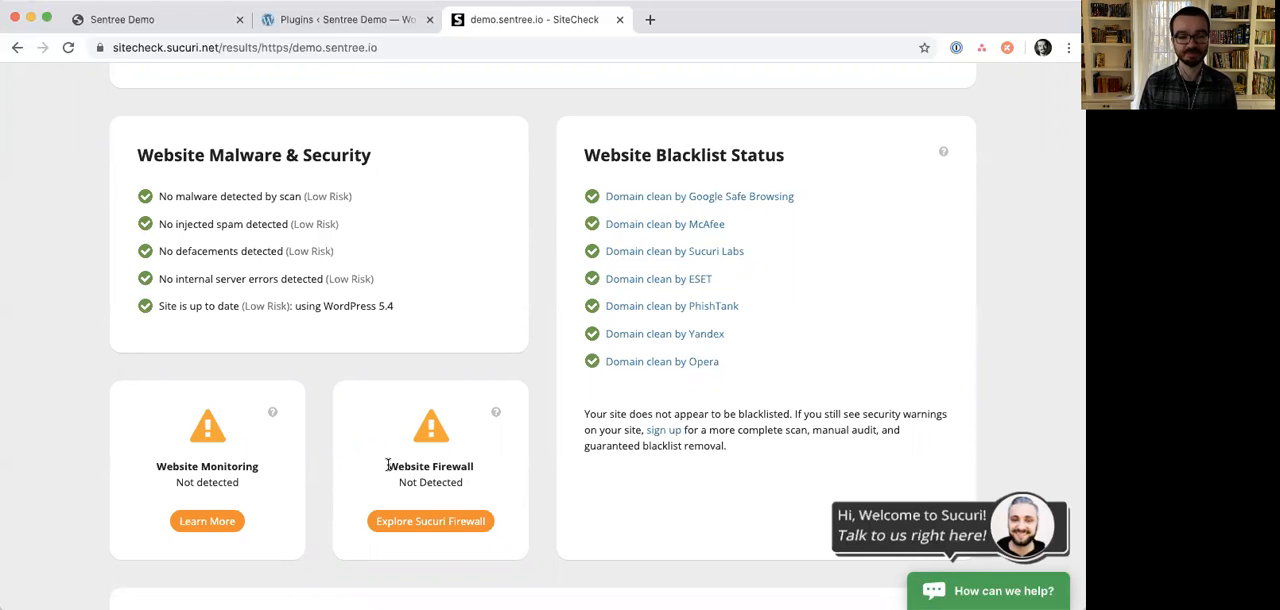
pyautogui.scroll(-1, 388, 465)
pyautogui.scroll(-5, 389, 465)
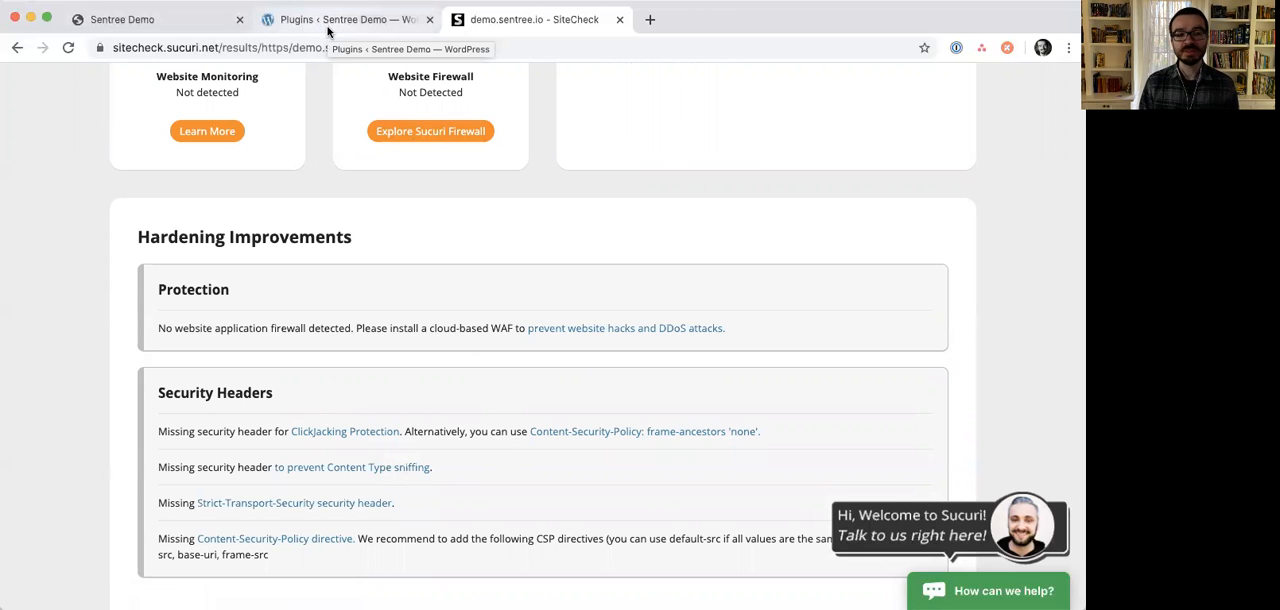
pyautogui.scroll(10, 487, 177)
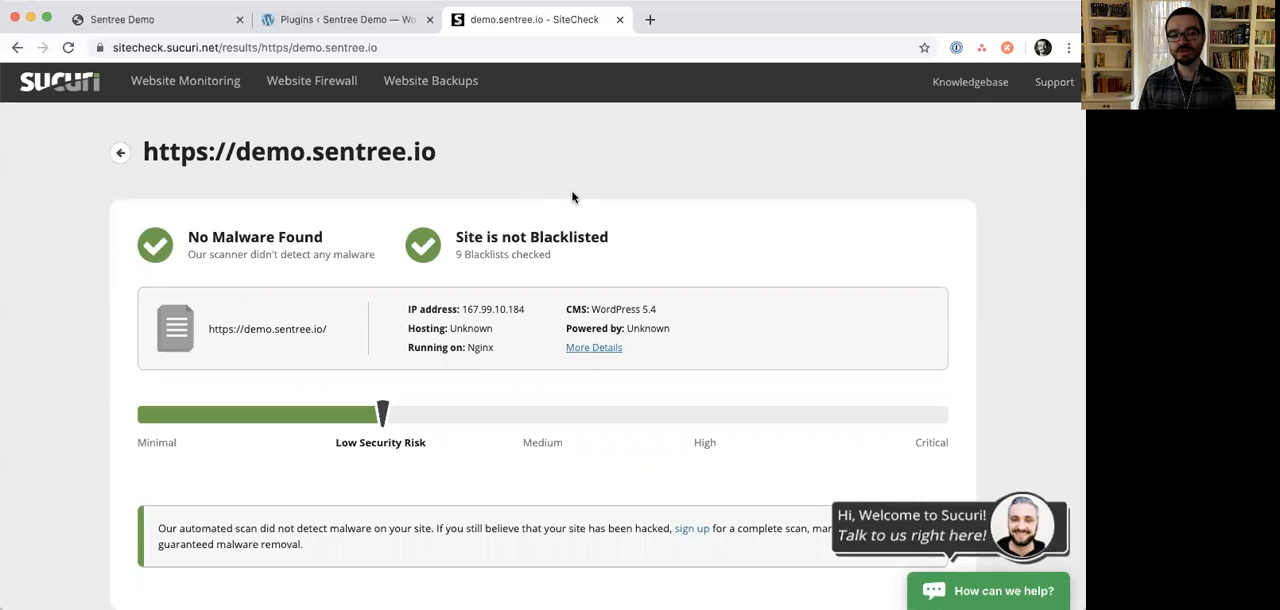
# - In the WordPress admin, search the plugin directory for "ninjascanner", then install and activate the NinjaScanner plugin
pyautogui.click(378, 24)
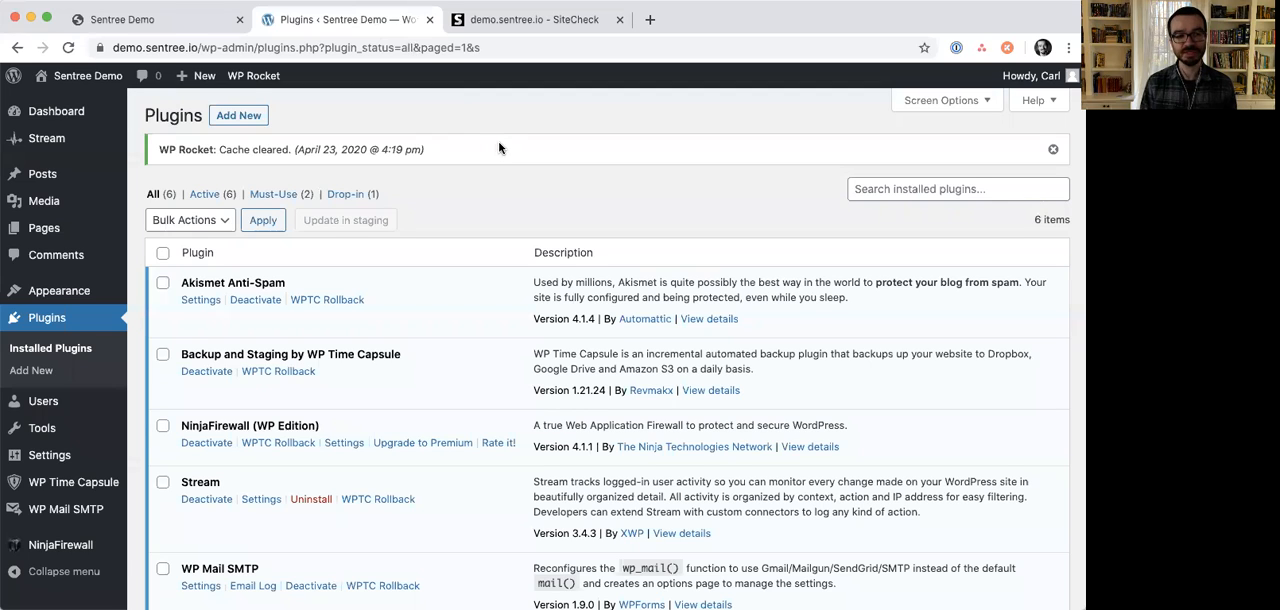
pyautogui.click(252, 115)
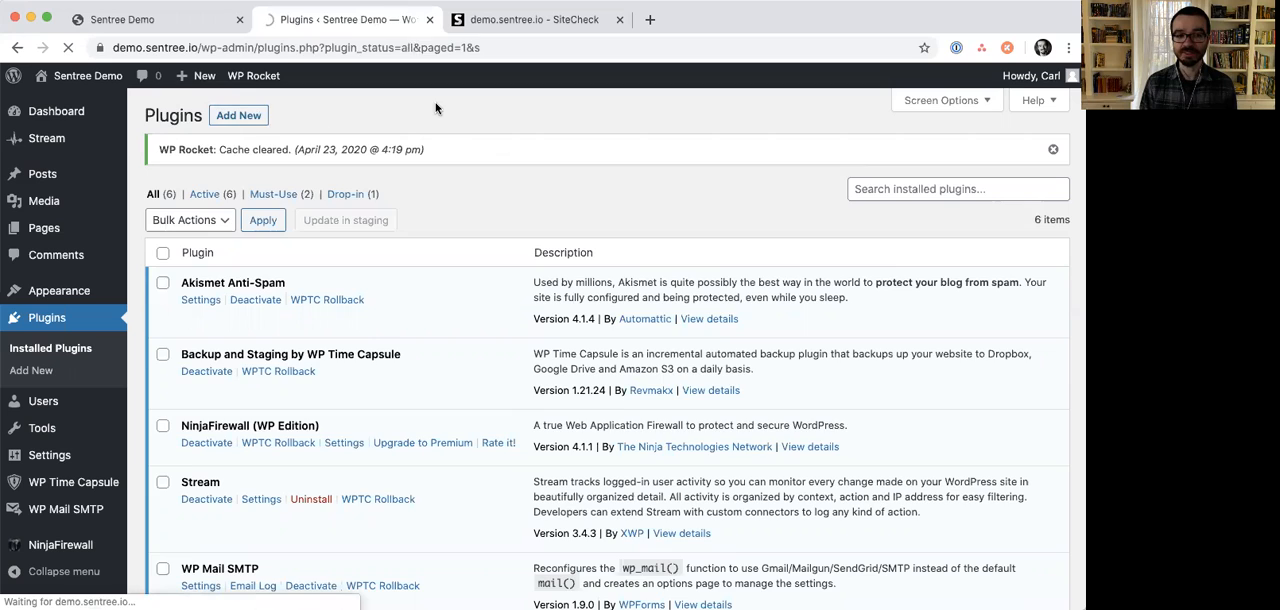
pyautogui.click(871, 166)
pyautogui.write('ninjascanne')
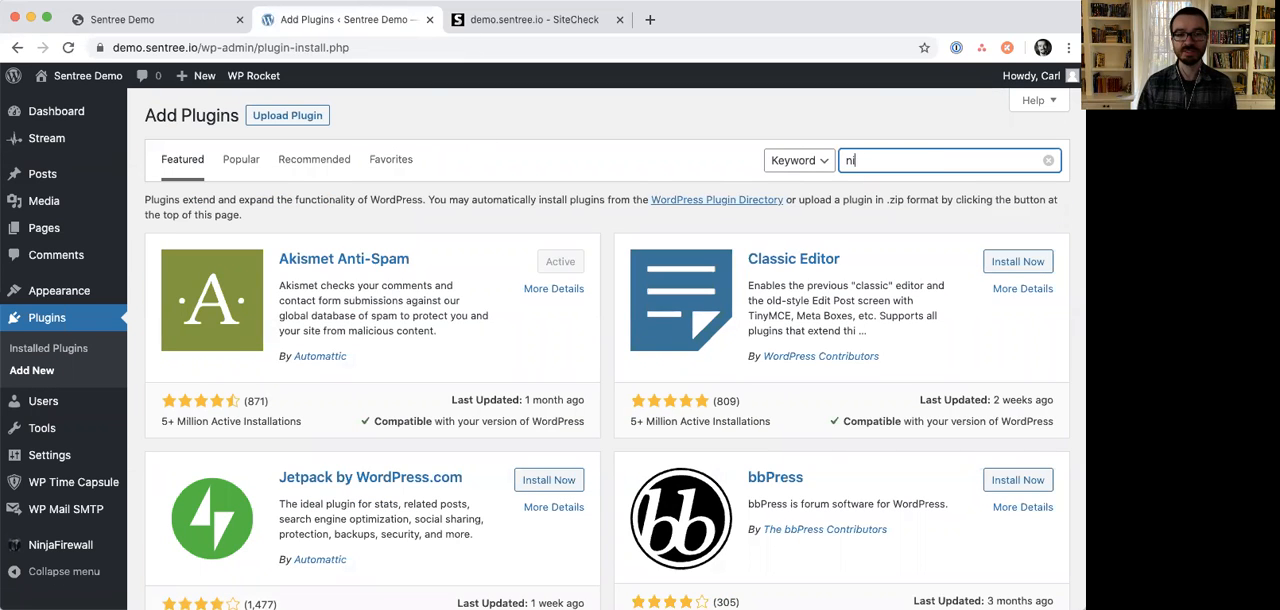
pyautogui.write('r')
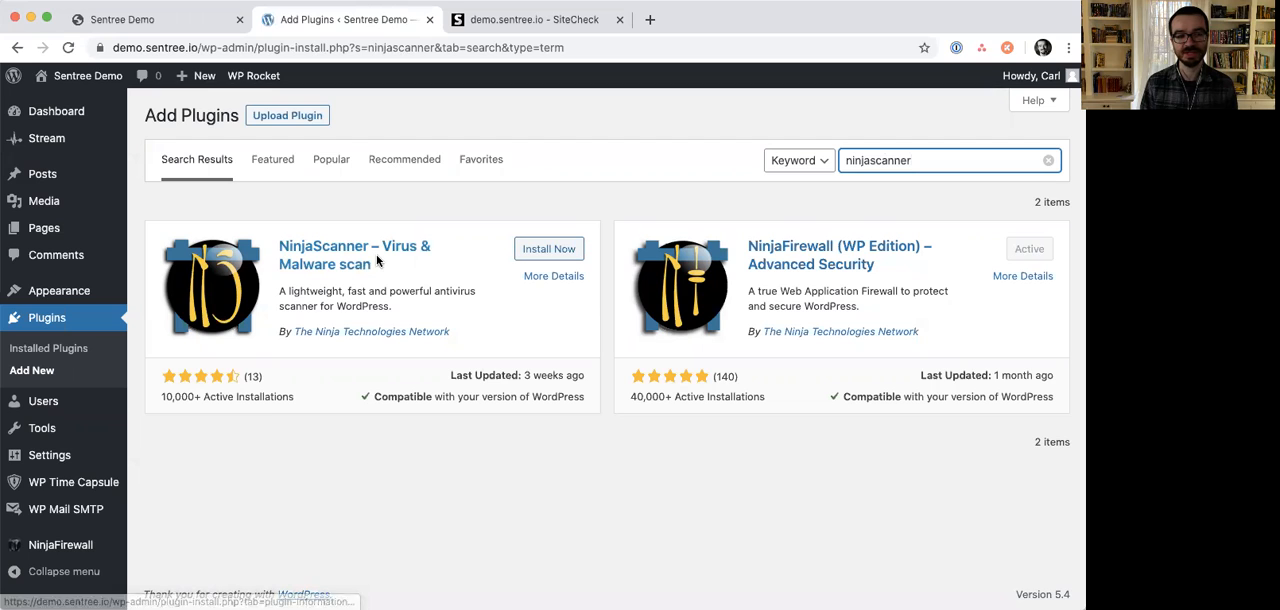
pyautogui.click(567, 252)
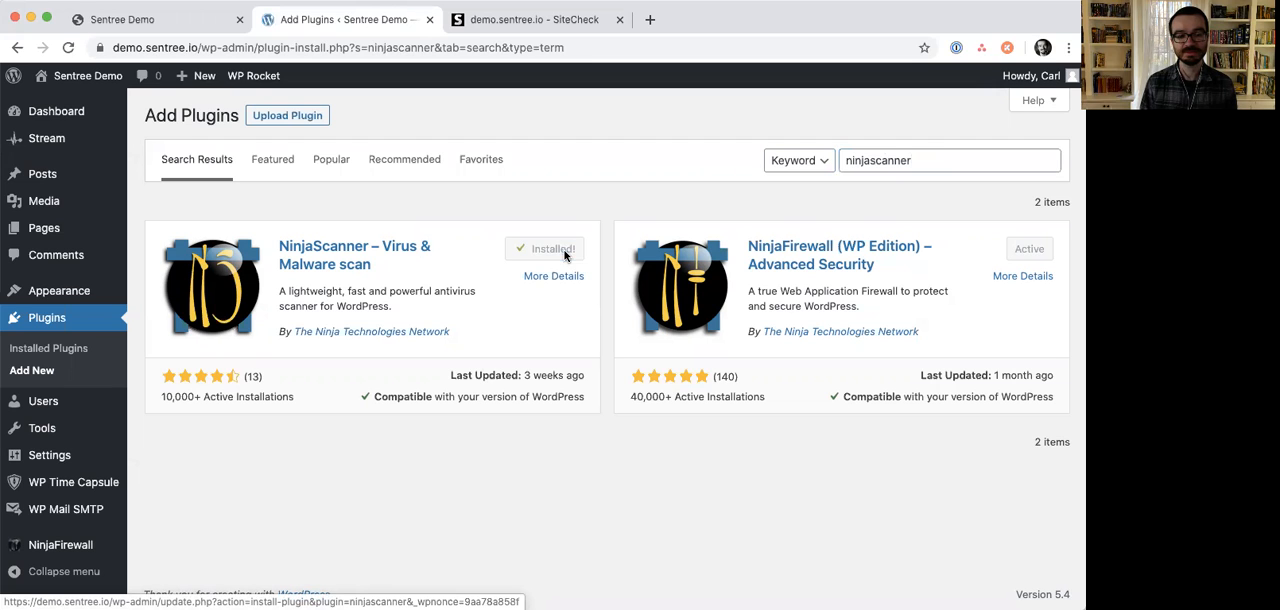
pyautogui.click(566, 250)
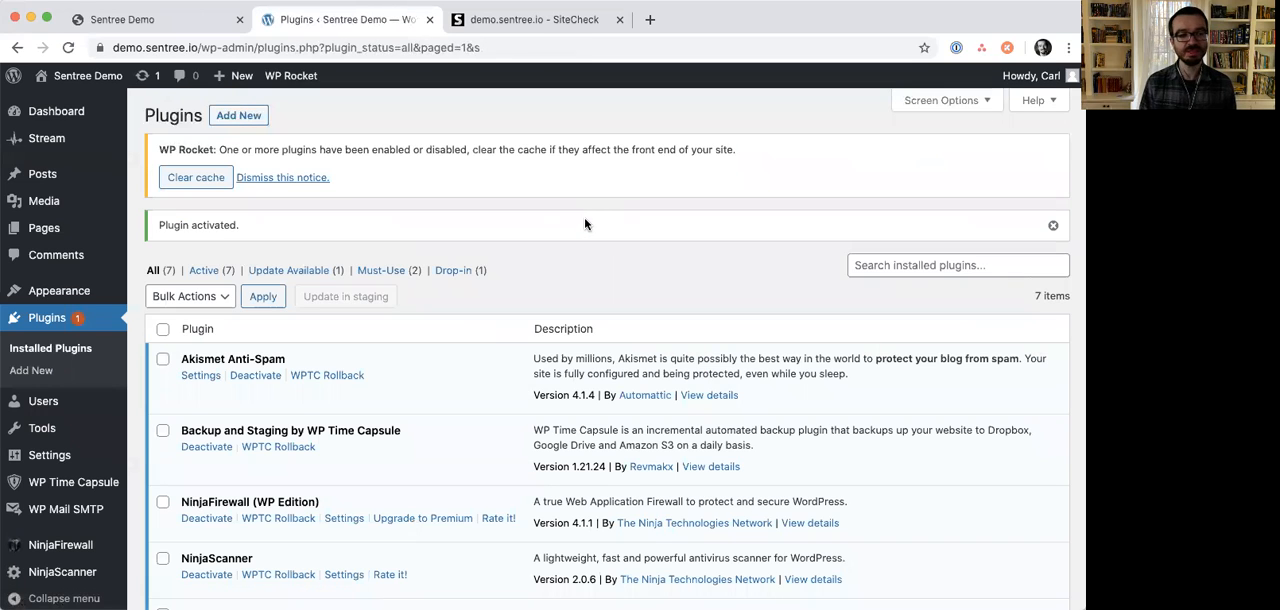
# - Run a NinjaScanner scan of the blog and check the report's summary and WordPress core files section
pyautogui.click(83, 583)
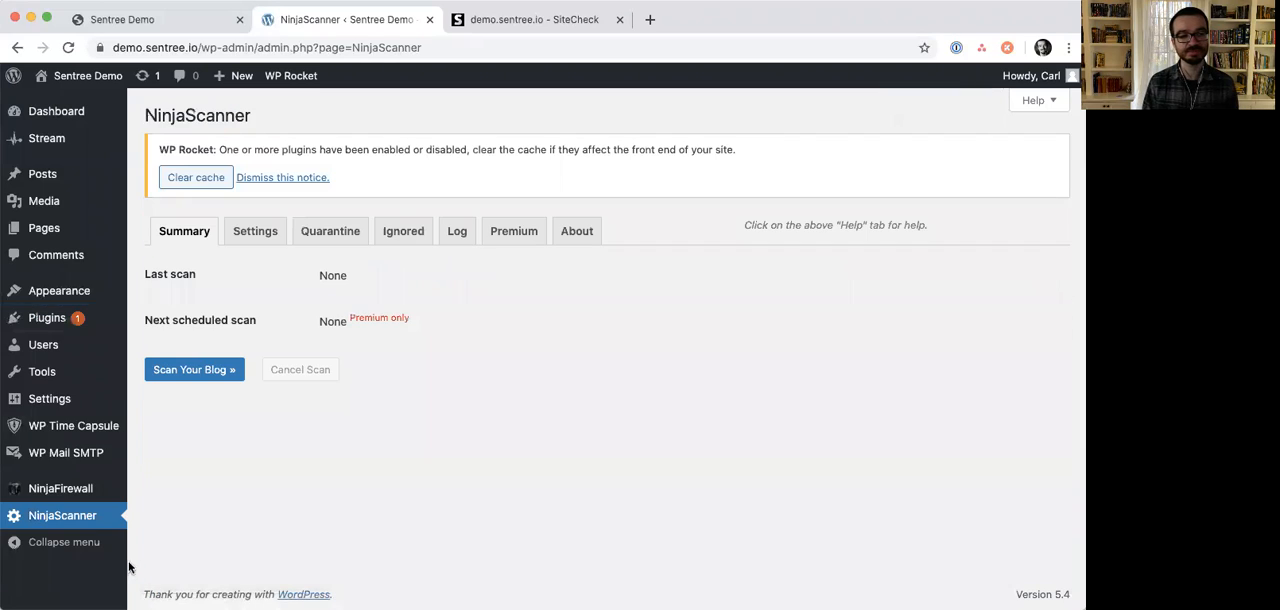
pyautogui.click(210, 371)
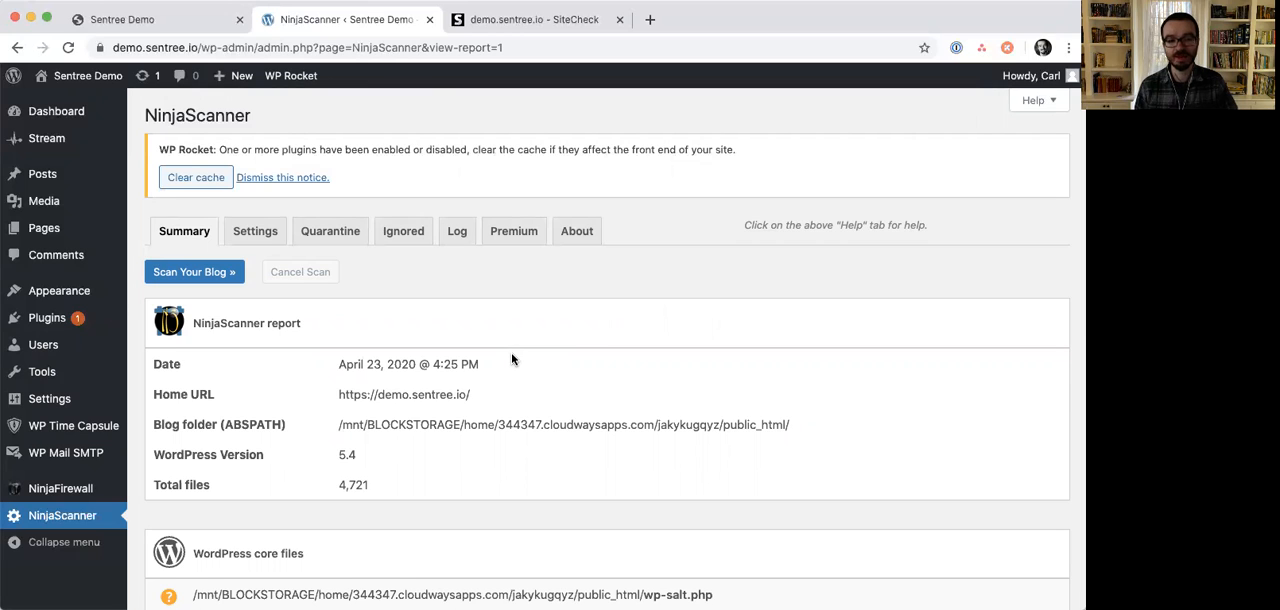
pyautogui.scroll(-1, 527, 361)
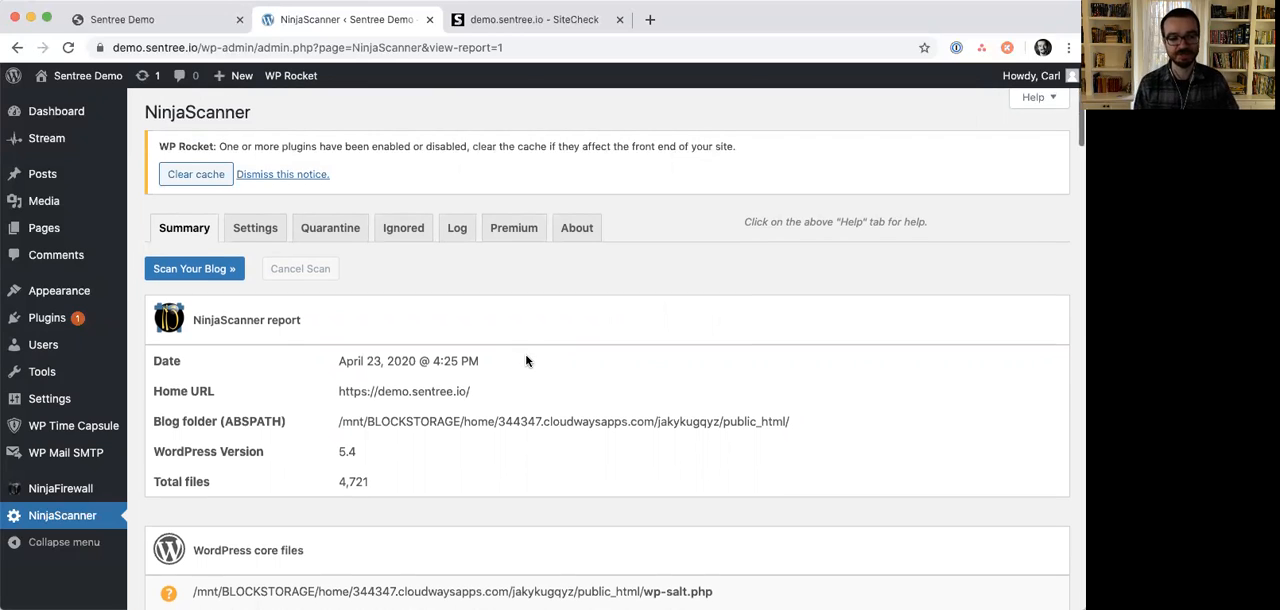
pyautogui.scroll(-1, 527, 361)
pyautogui.scroll(-2, 362, 434)
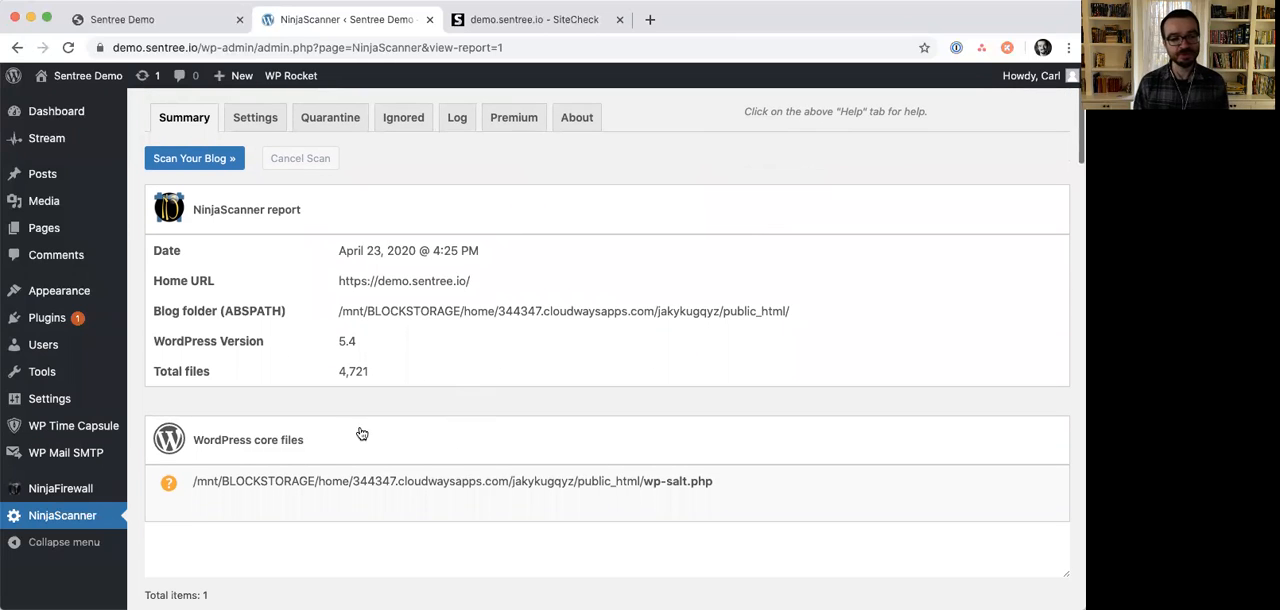
pyautogui.moveTo(470, 482)
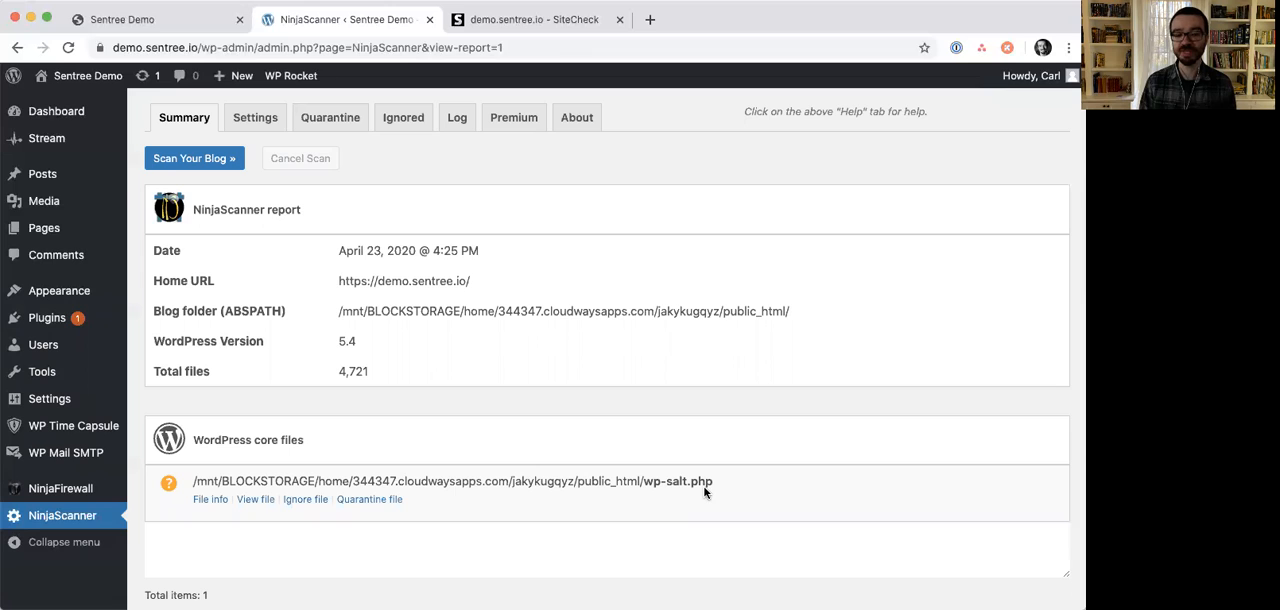
# - Examine the wp-salt.php entry and the individual plugin results in the NinjaScanner report, down to the wp-rocket section
pyautogui.scroll(-1, 704, 489)
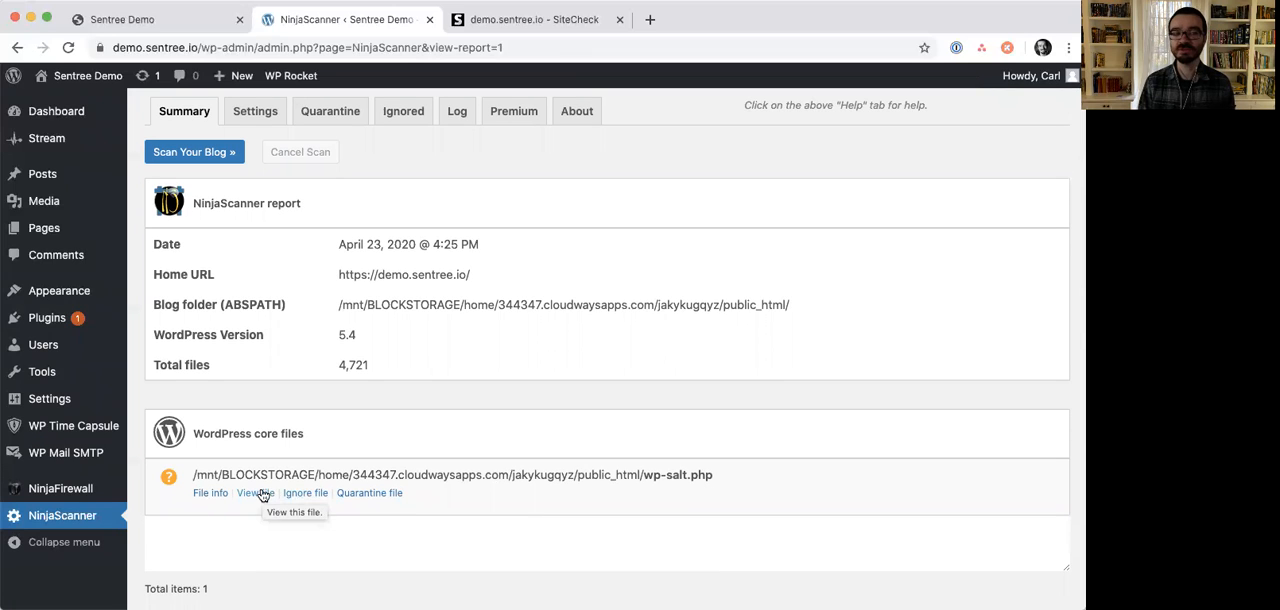
pyautogui.scroll(-3, 264, 494)
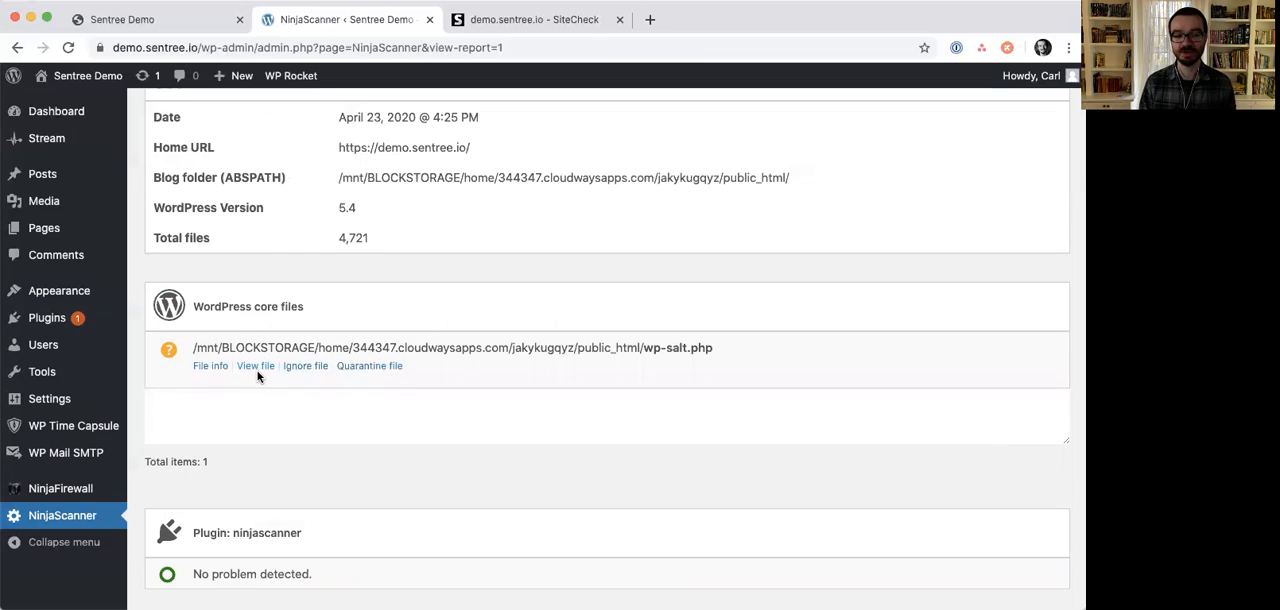
pyautogui.scroll(-3, 257, 374)
pyautogui.scroll(-1, 258, 376)
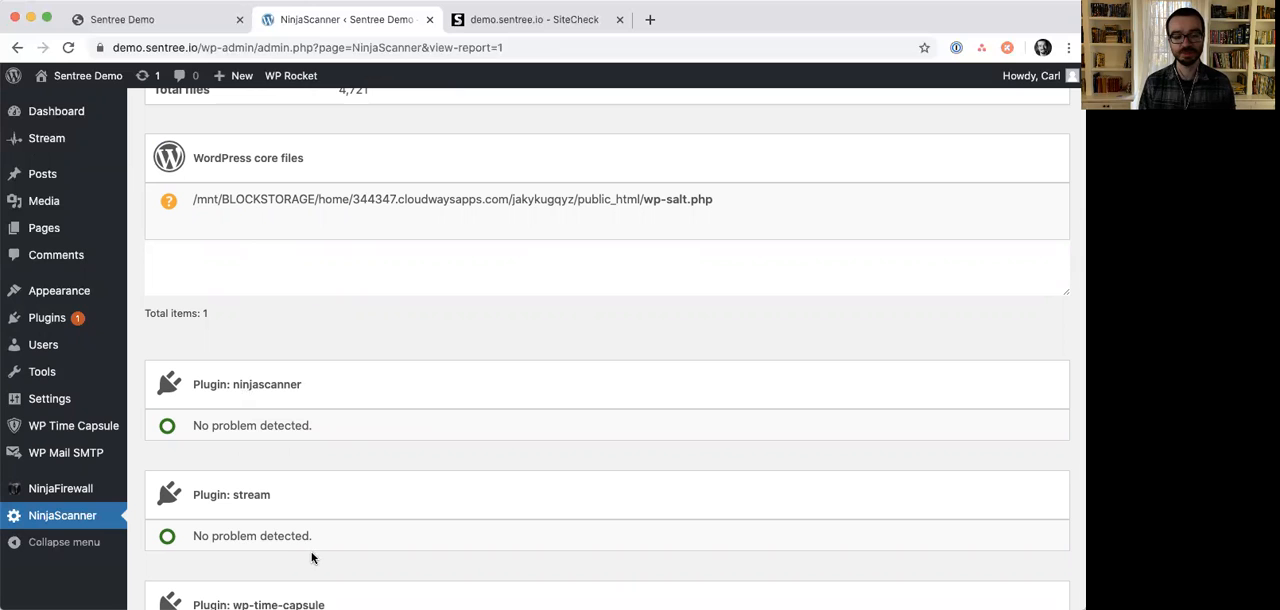
pyautogui.scroll(-1, 343, 543)
pyautogui.scroll(-8, 343, 543)
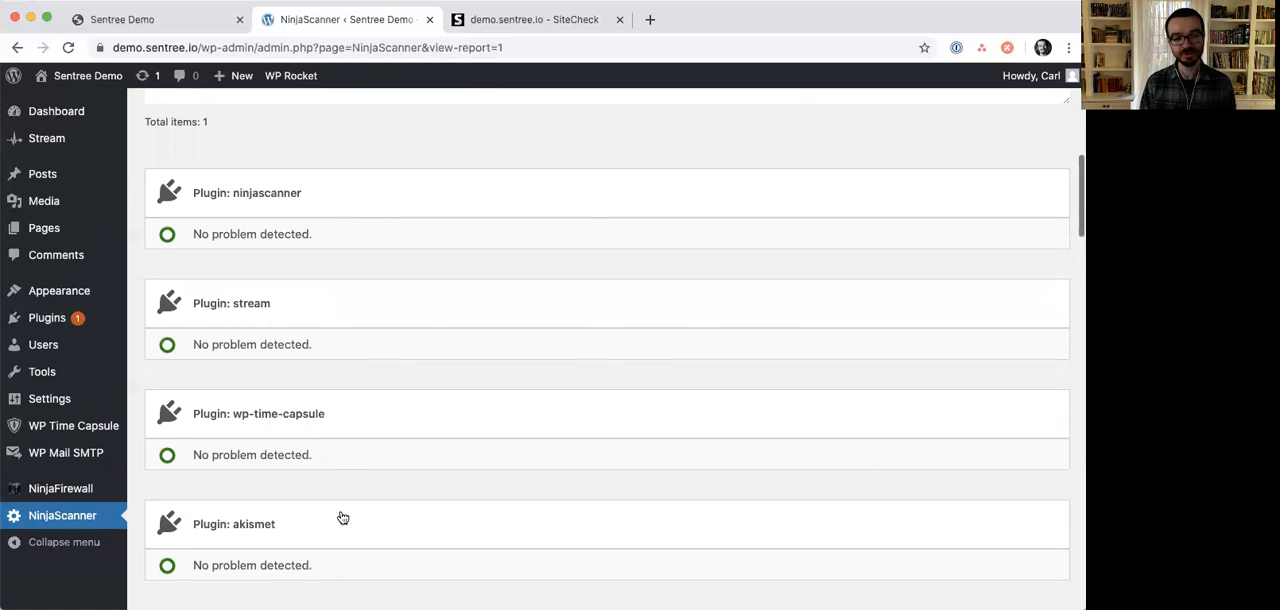
pyautogui.scroll(-3, 322, 408)
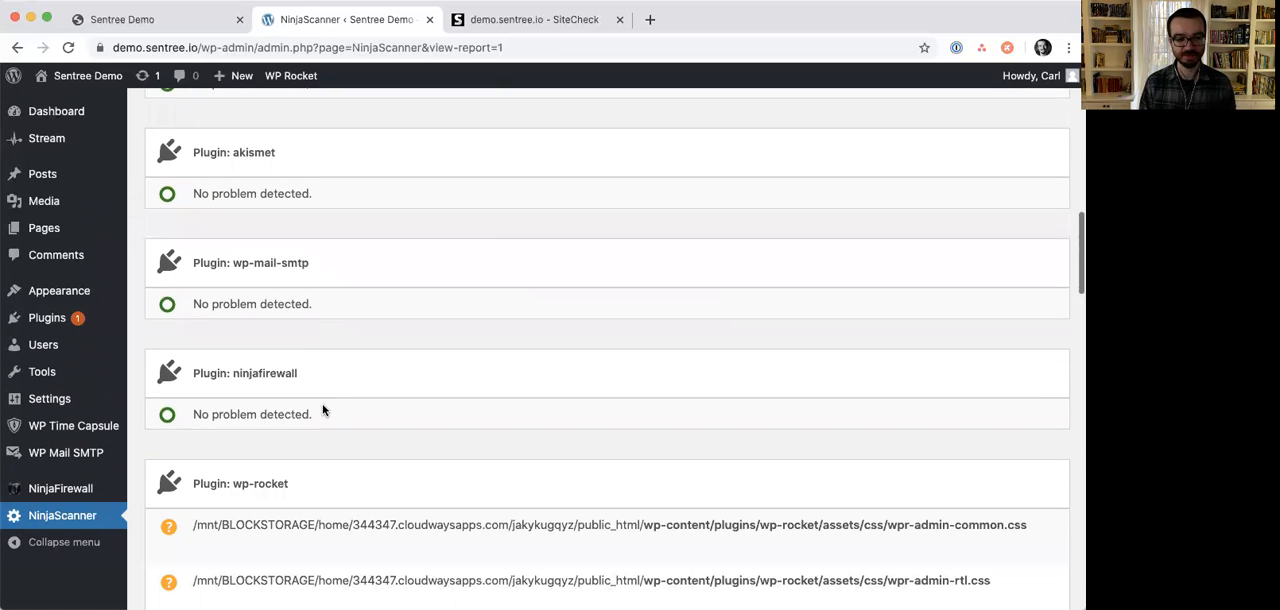
pyautogui.scroll(-2, 339, 465)
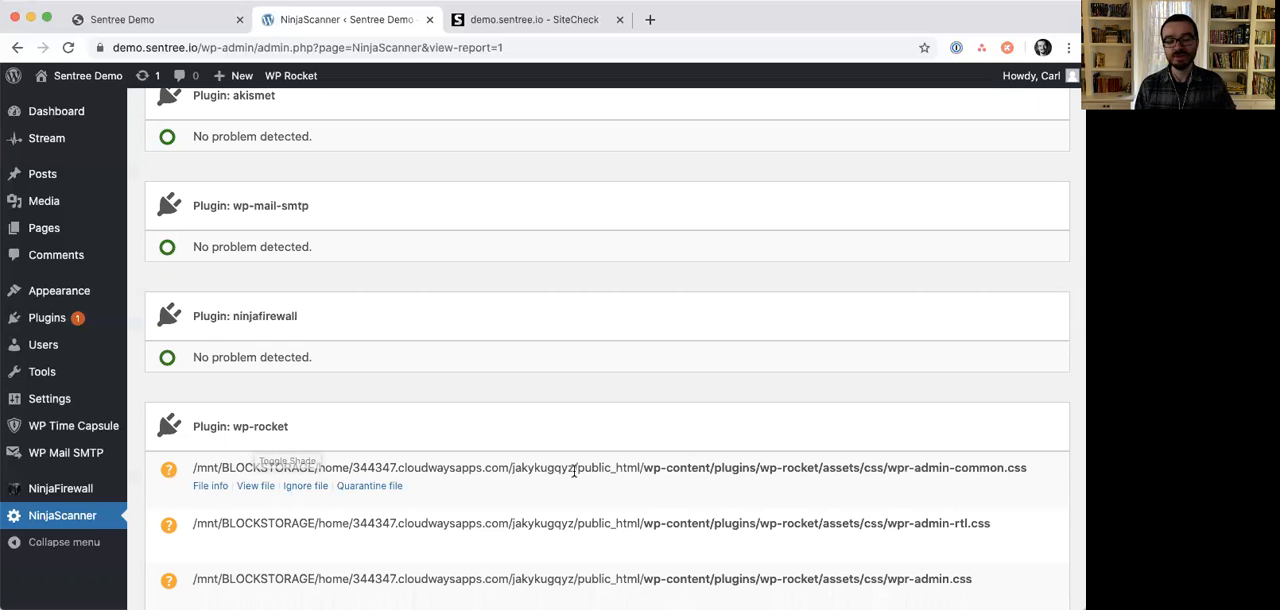
# - Look through the files listed under wp-rocket, view the contents of inc/3rd-party/hosting/godaddy.php, and return to the report
pyautogui.scroll(-5, 640, 437)
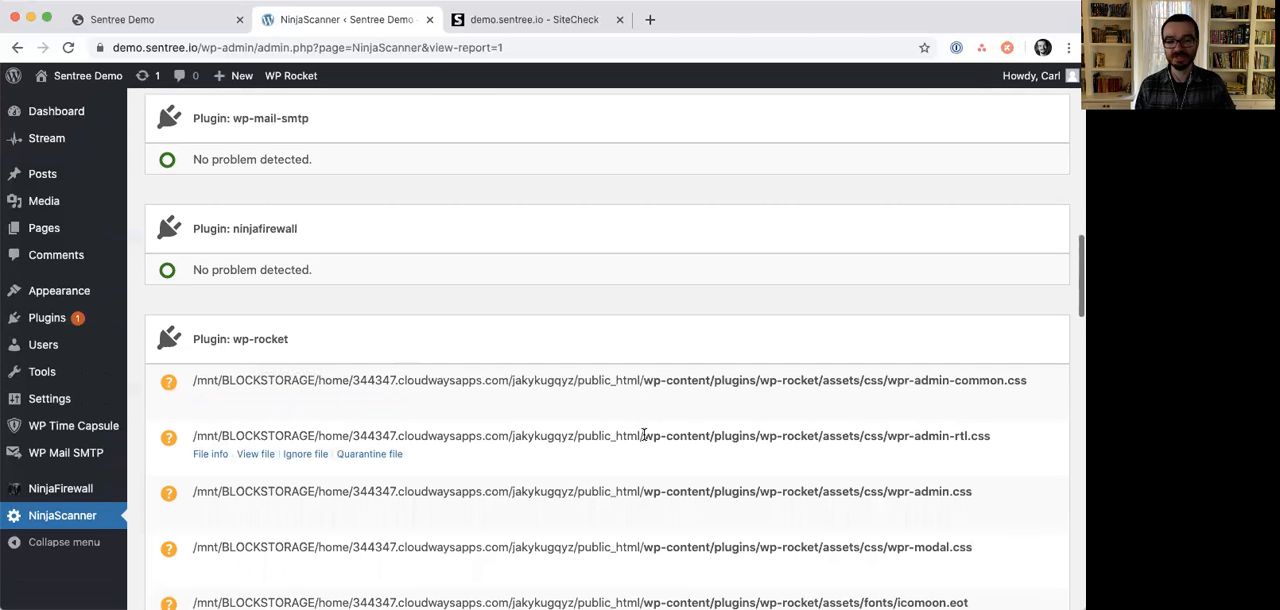
pyautogui.scroll(-4, 650, 444)
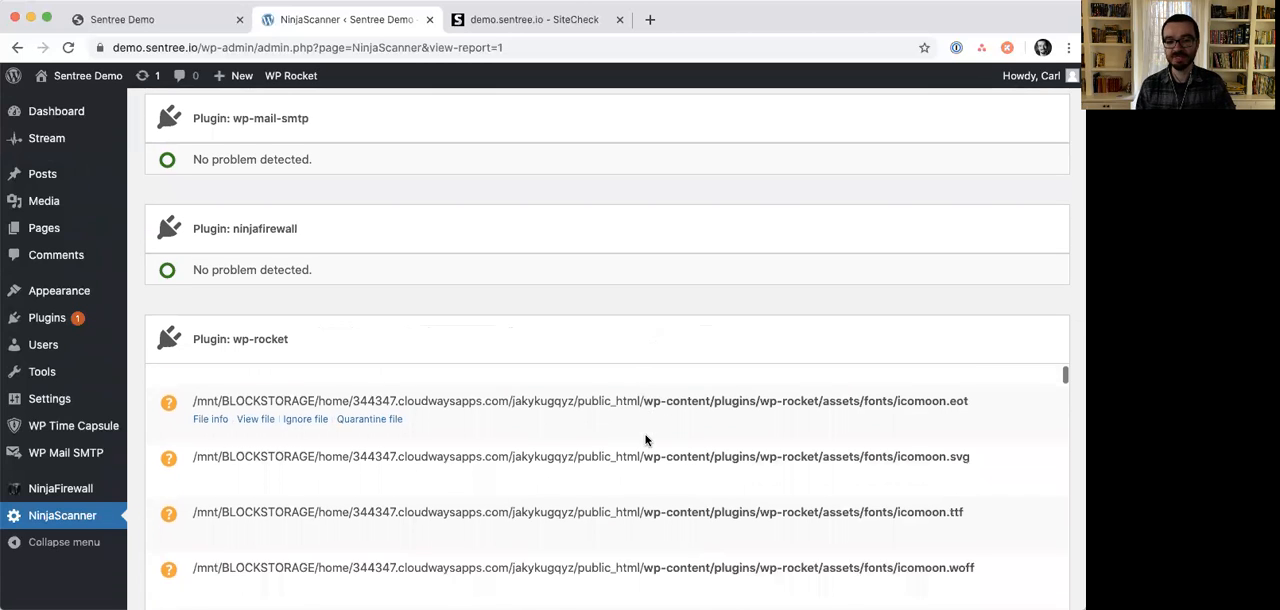
pyautogui.scroll(-5, 945, 525)
pyautogui.scroll(-6, 943, 528)
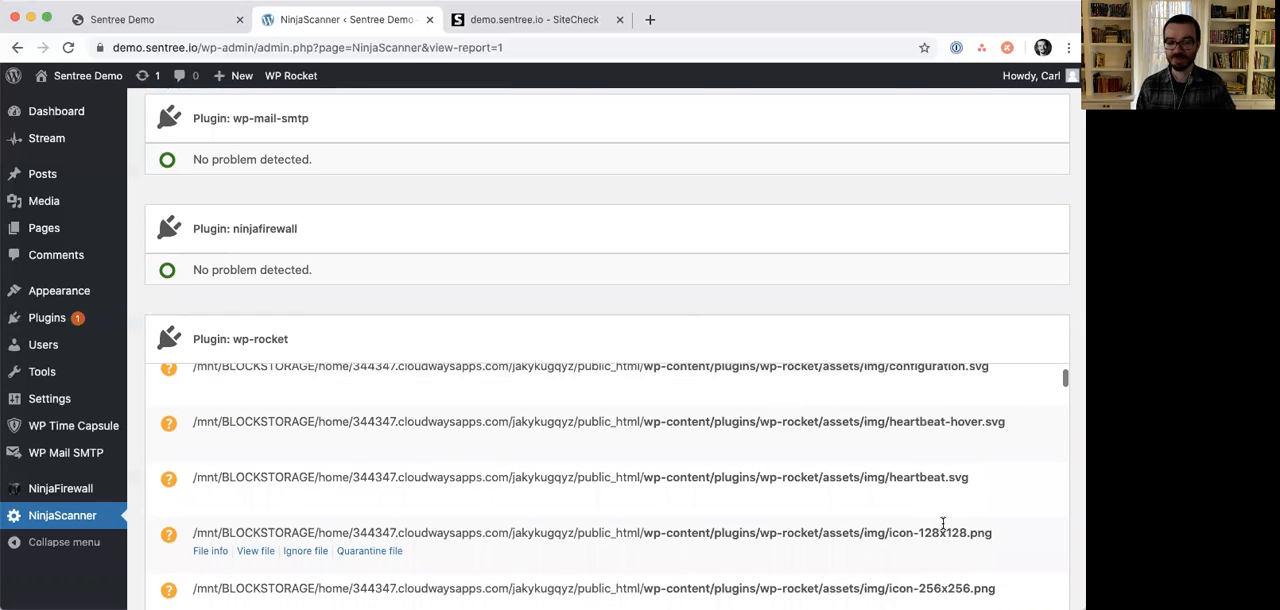
pyautogui.scroll(-15, 943, 527)
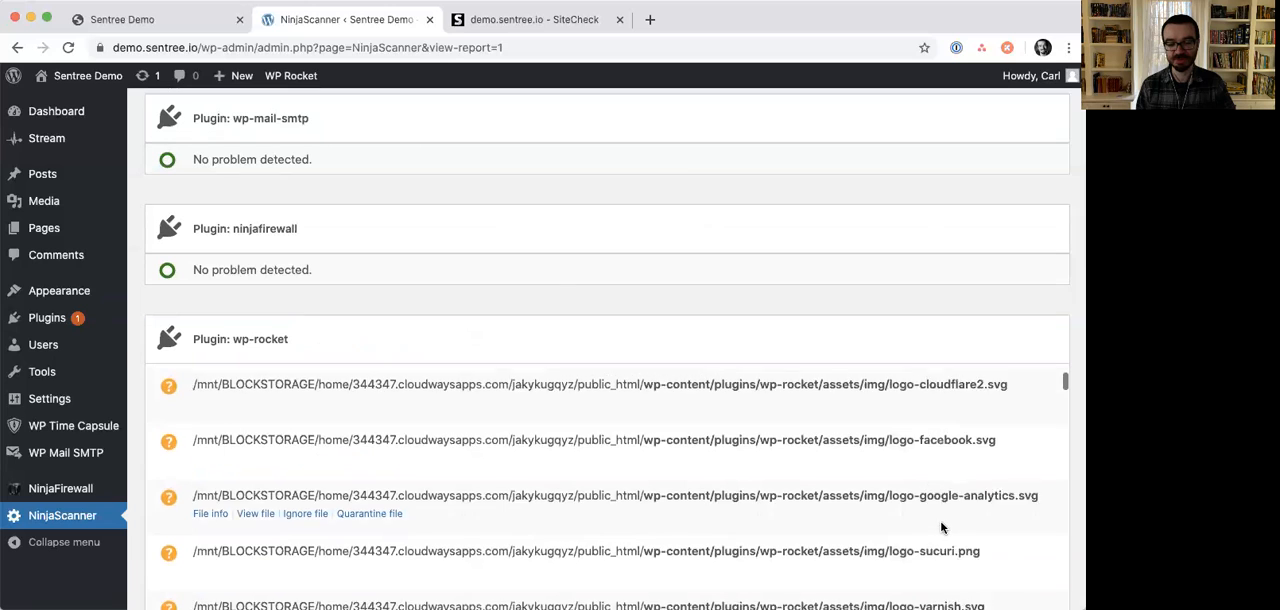
pyautogui.scroll(-4, 940, 521)
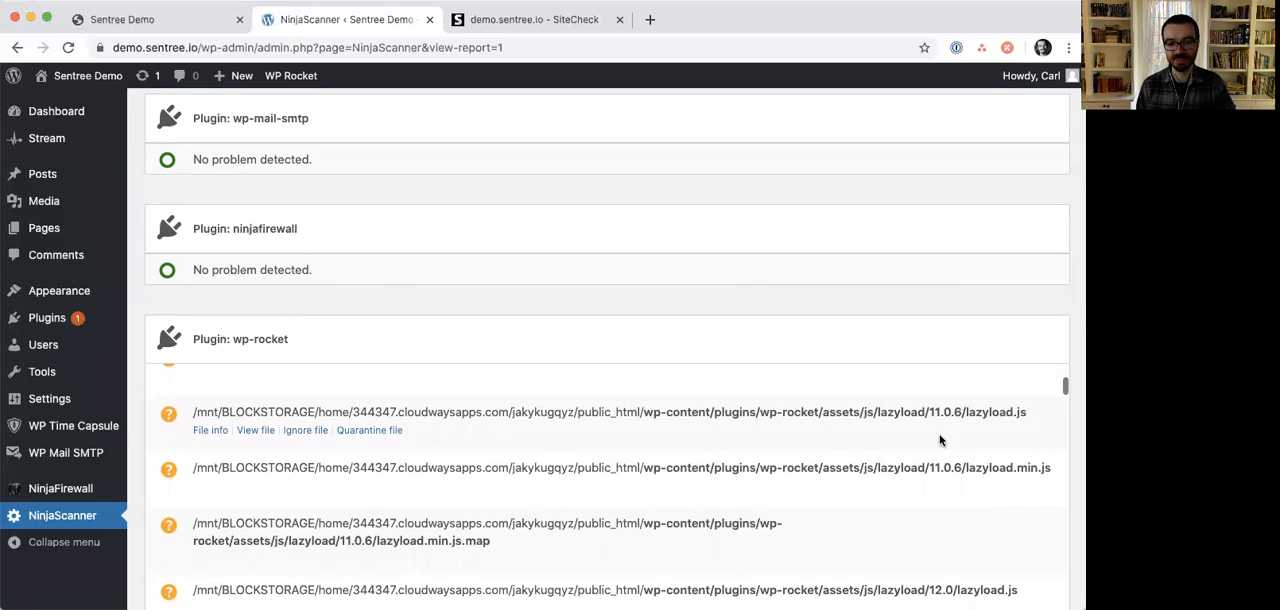
pyautogui.scroll(-4, 941, 458)
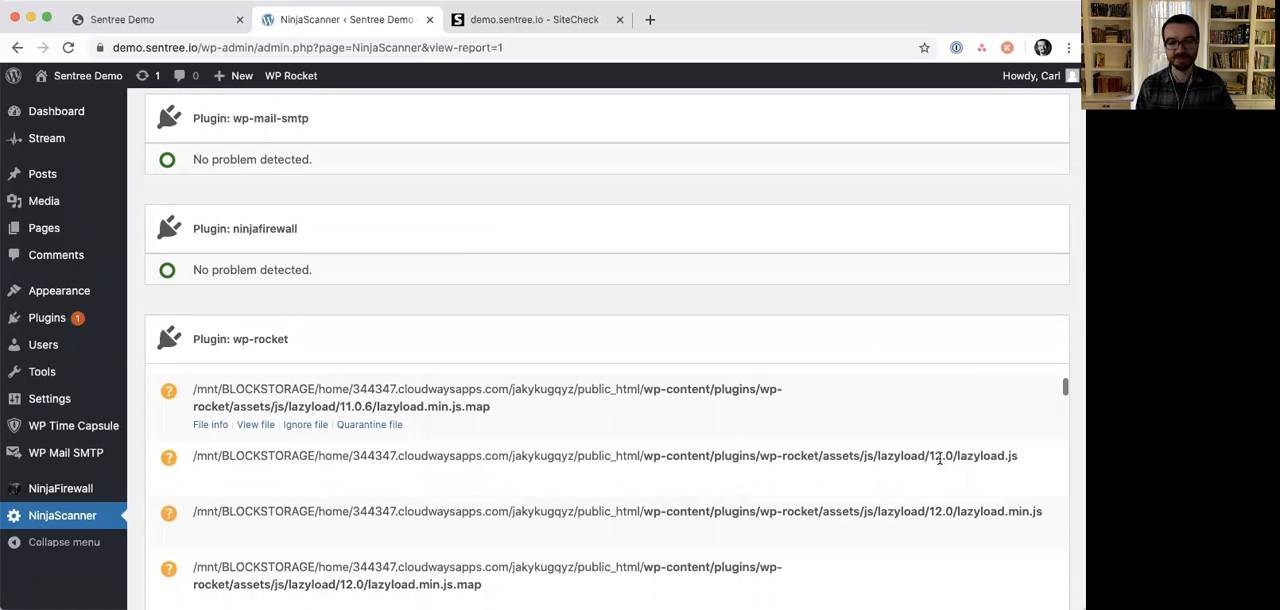
pyautogui.scroll(-3, 940, 464)
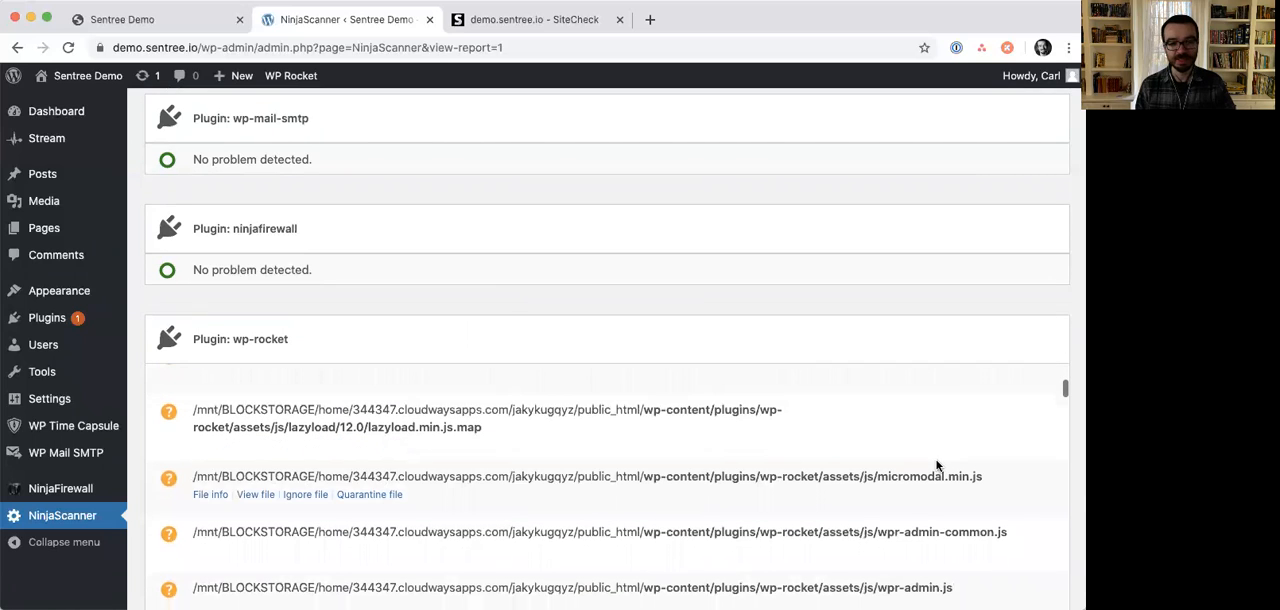
pyautogui.scroll(-10, 938, 464)
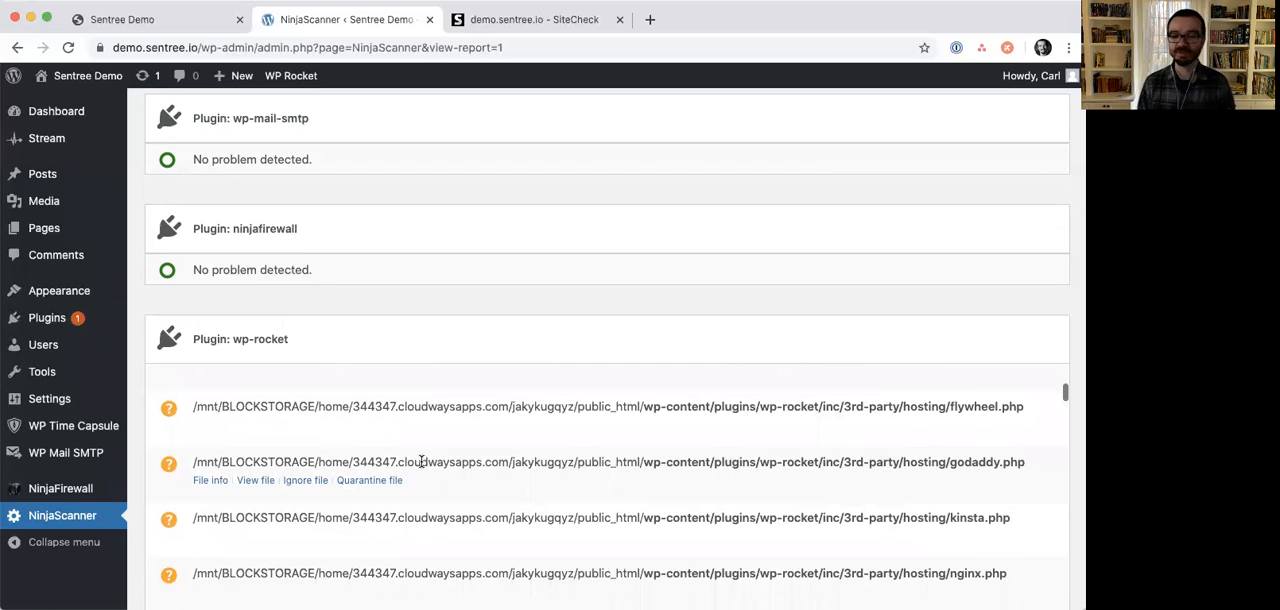
pyautogui.click(255, 480)
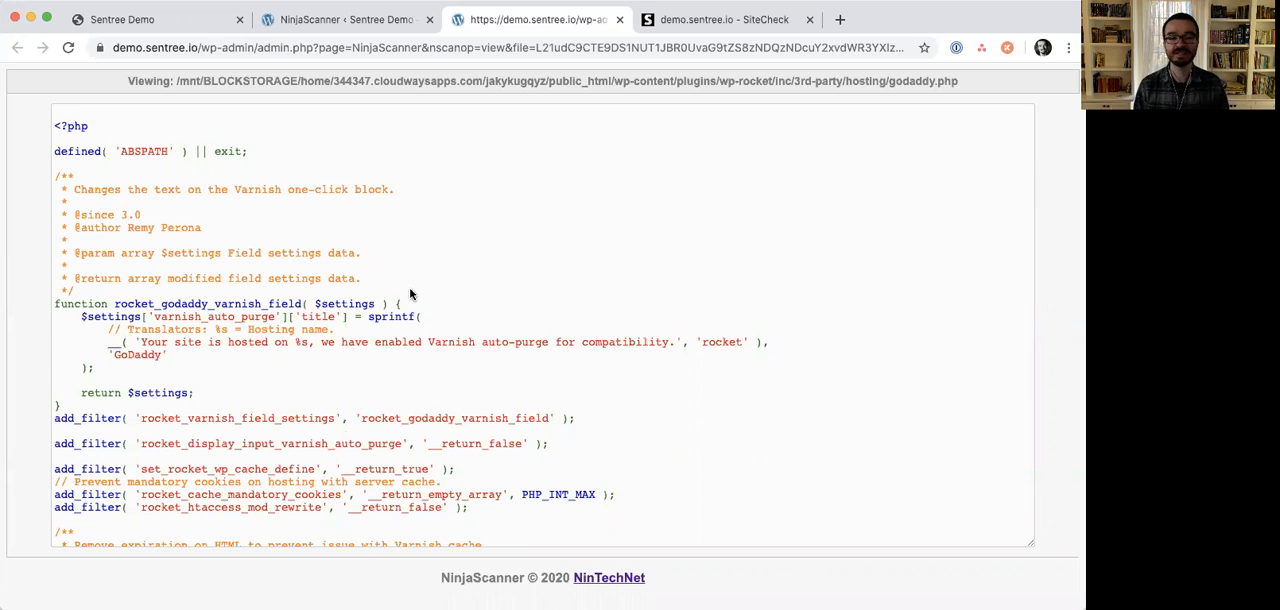
pyautogui.click(621, 20)
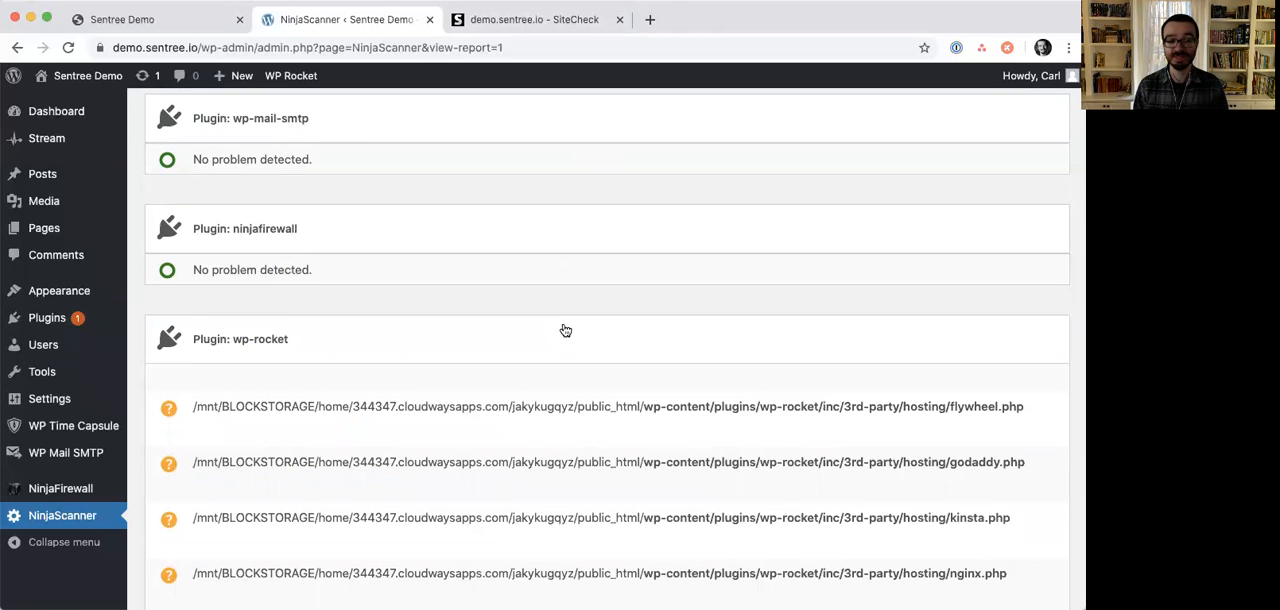
pyautogui.moveTo(552, 424)
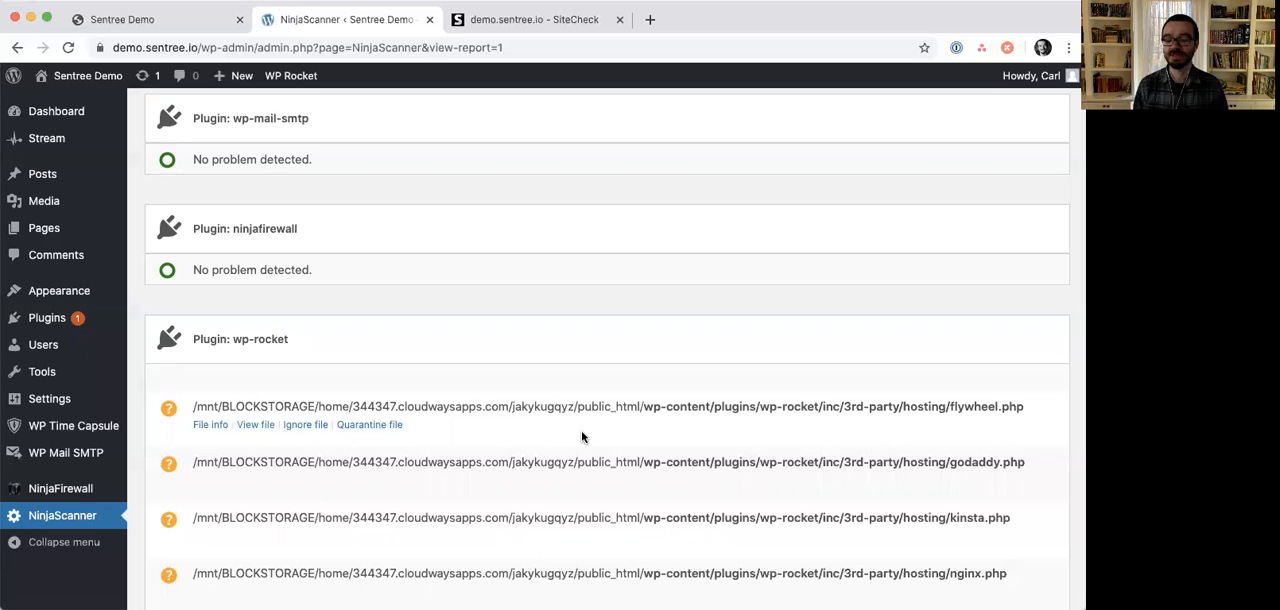
pyautogui.scroll(-5, 134, 382)
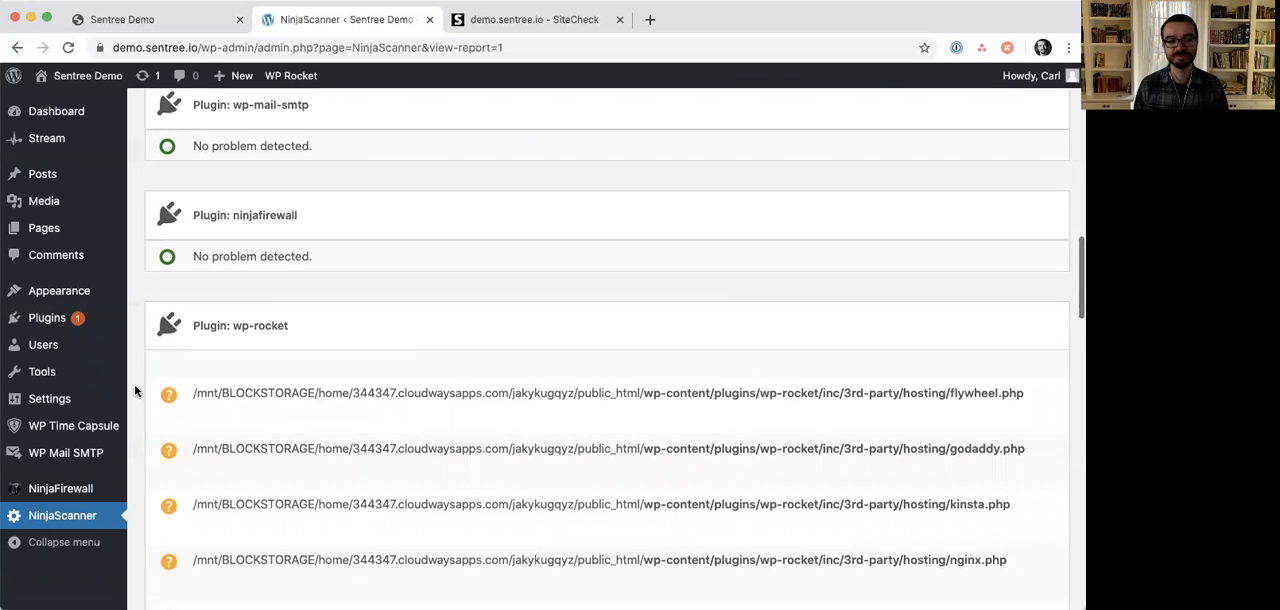
# - Review the NinjaScanner results for 0-ninjafirewall.php, 0-mu-wp-time-capsule.php and advanced-cache.php, following the wp-rocket section
pyautogui.scroll(-1, 136, 389)
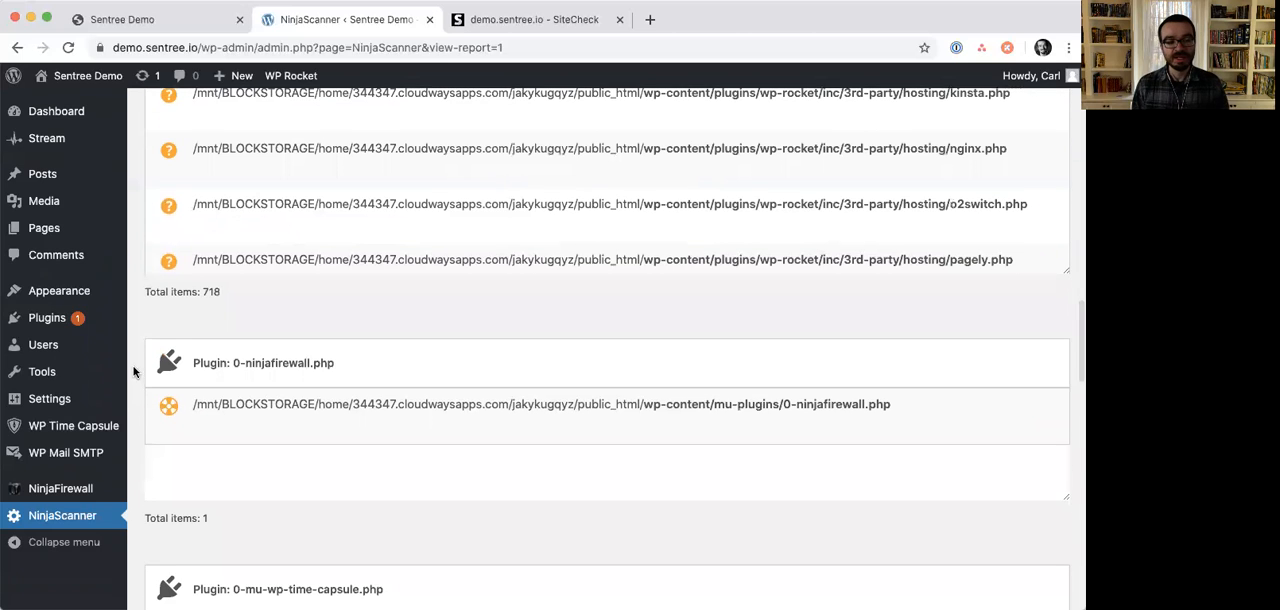
pyautogui.moveTo(751, 421)
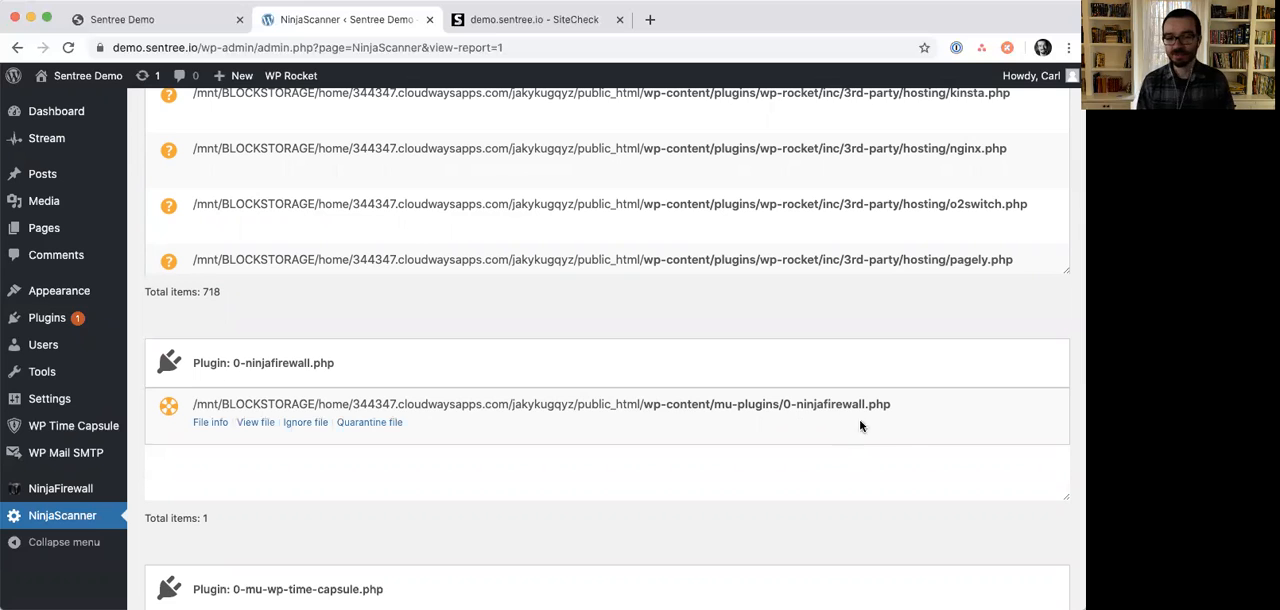
pyautogui.scroll(-2, 903, 433)
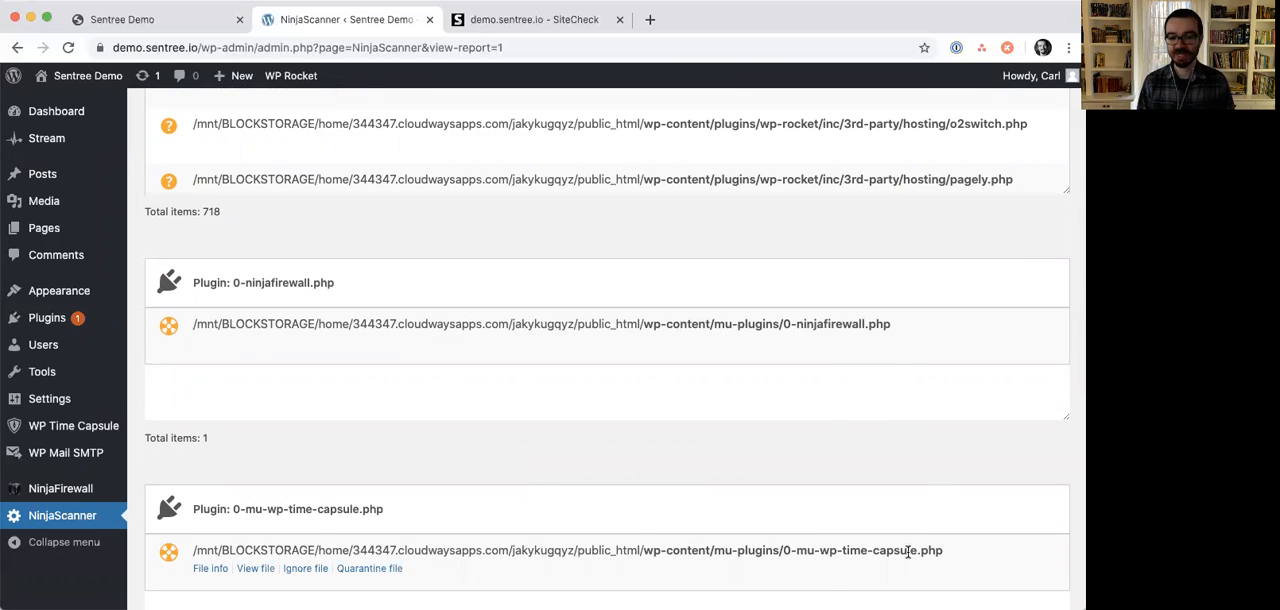
pyautogui.scroll(-5, 826, 429)
pyautogui.scroll(-2, 340, 410)
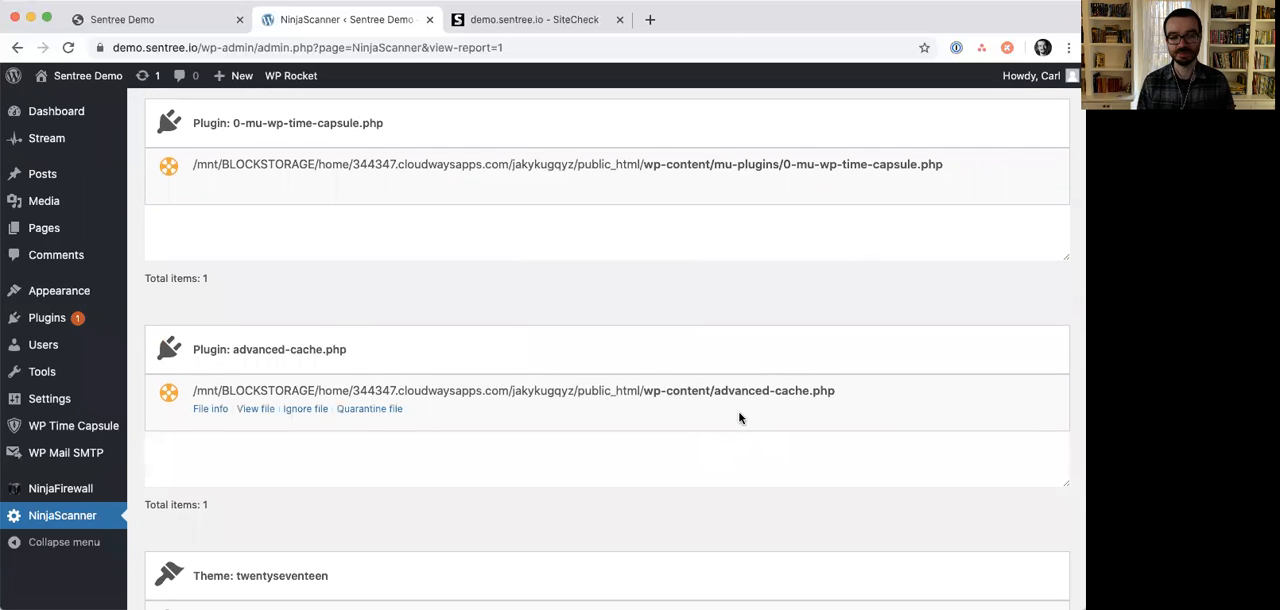
# - Check the rest of the NinjaScanner report: themes, files and folders, Google Safe Browsing, anti-malware and various checks
pyautogui.scroll(-3, 821, 468)
pyautogui.scroll(-1, 821, 468)
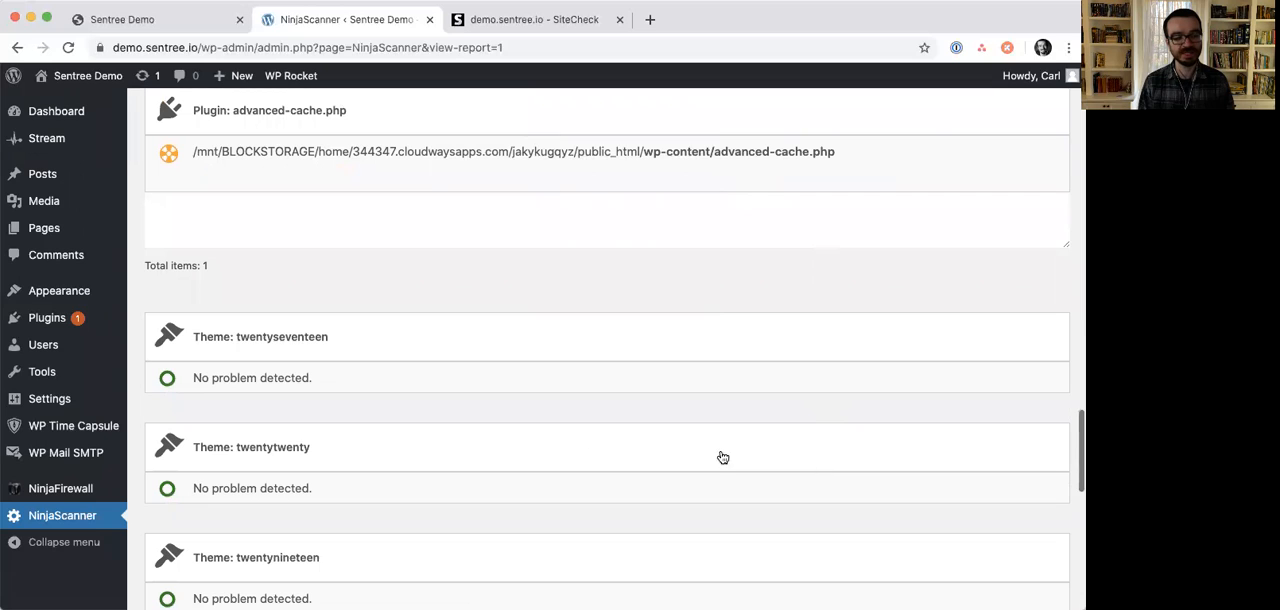
pyautogui.scroll(-4, 340, 347)
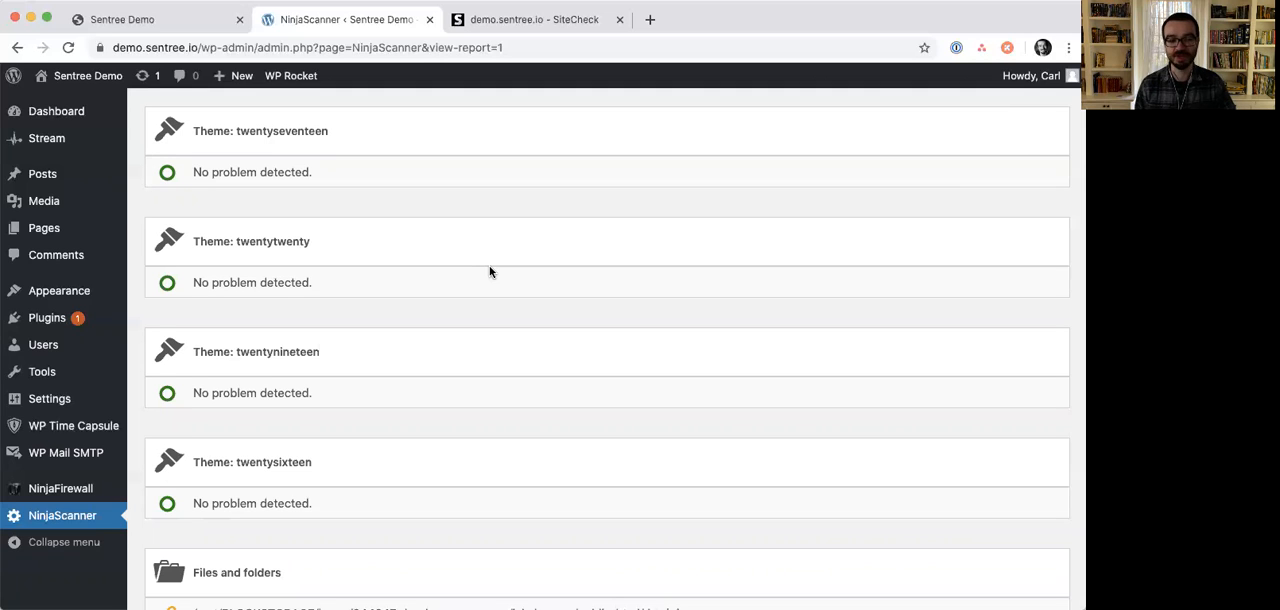
pyautogui.scroll(-3, 490, 271)
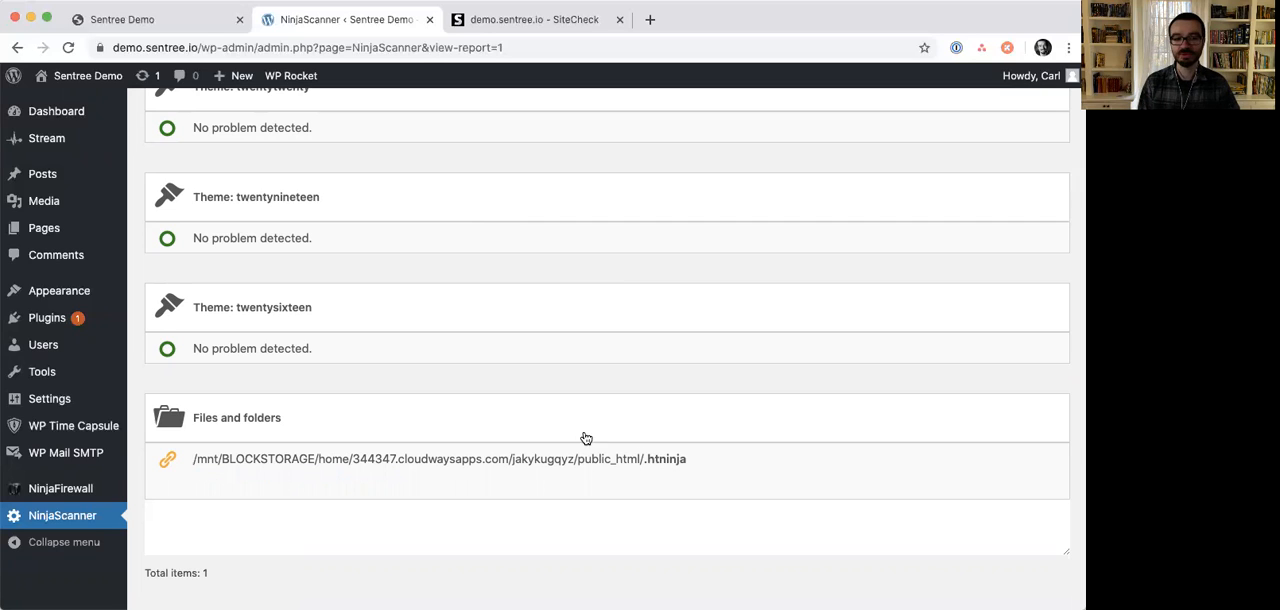
pyautogui.scroll(-5, 632, 485)
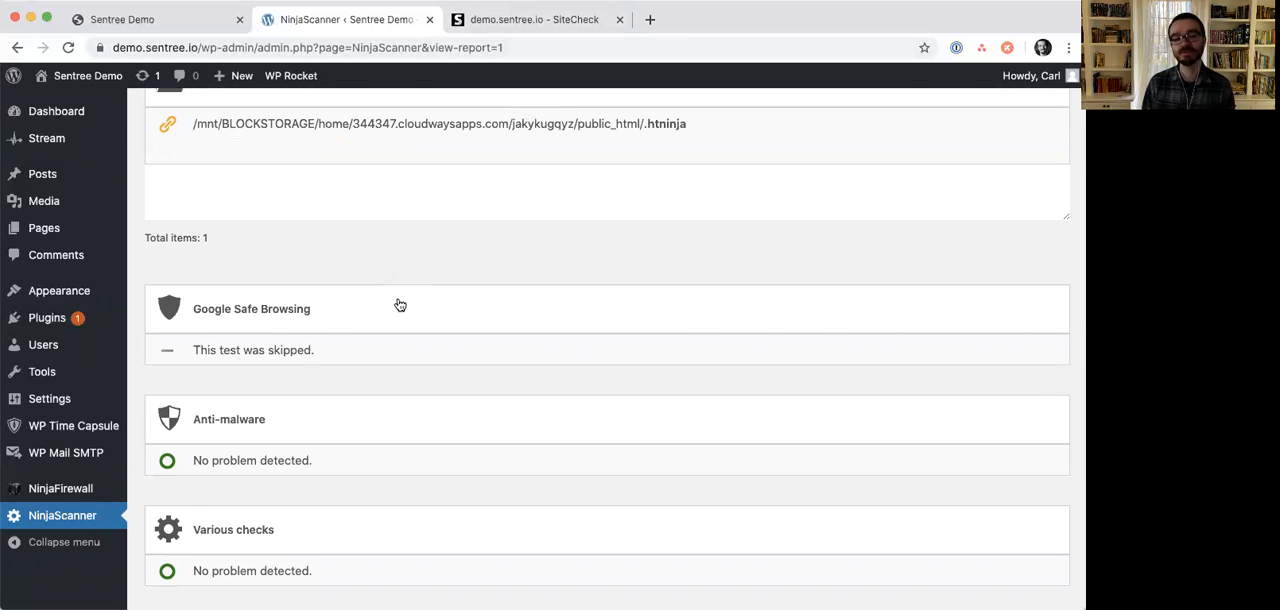
pyautogui.scroll(-2, 397, 310)
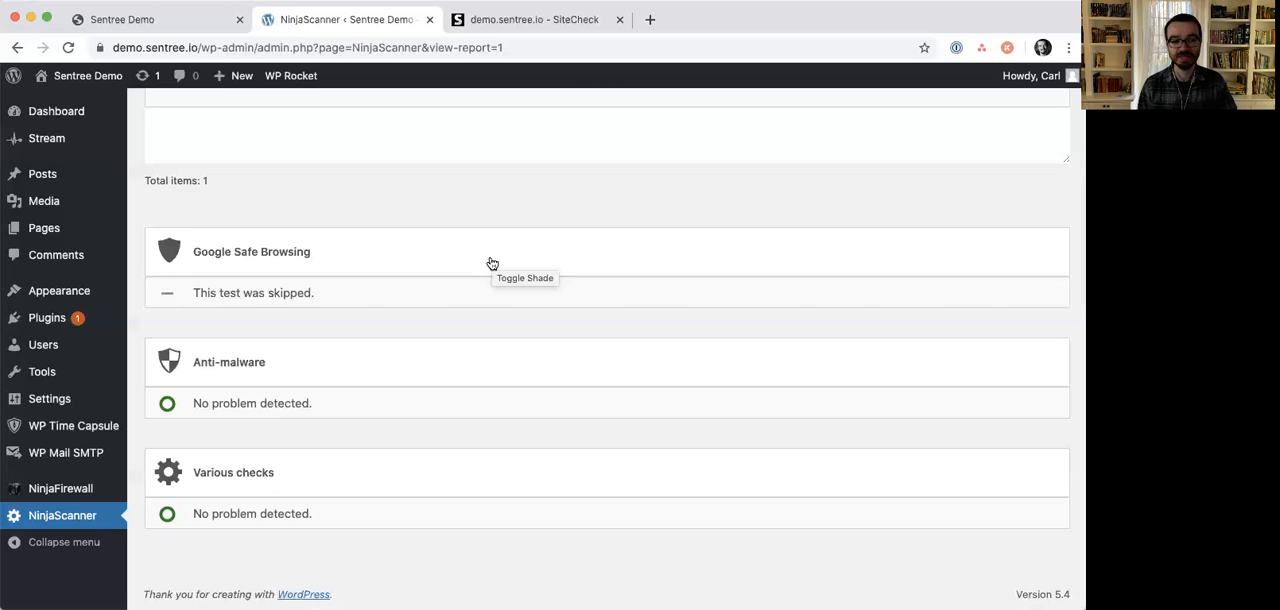
# - Search the plugin directory for "blogvault", then install and activate Backup & Staging – BlogVault Backups
pyautogui.moveTo(52, 322)
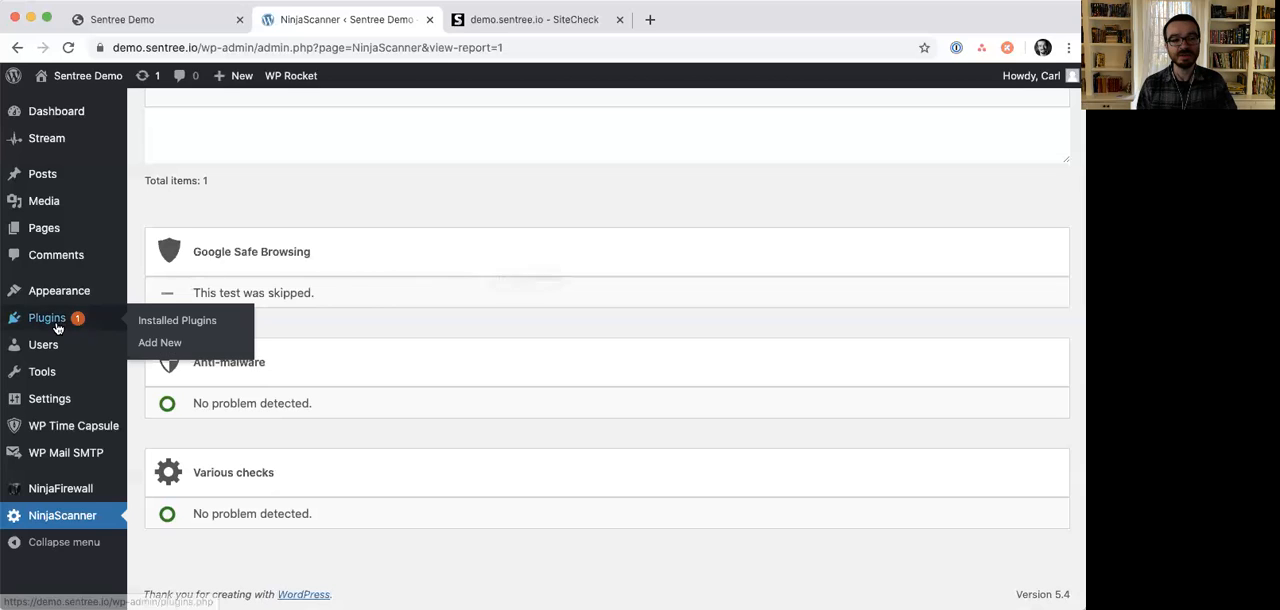
pyautogui.click(189, 351)
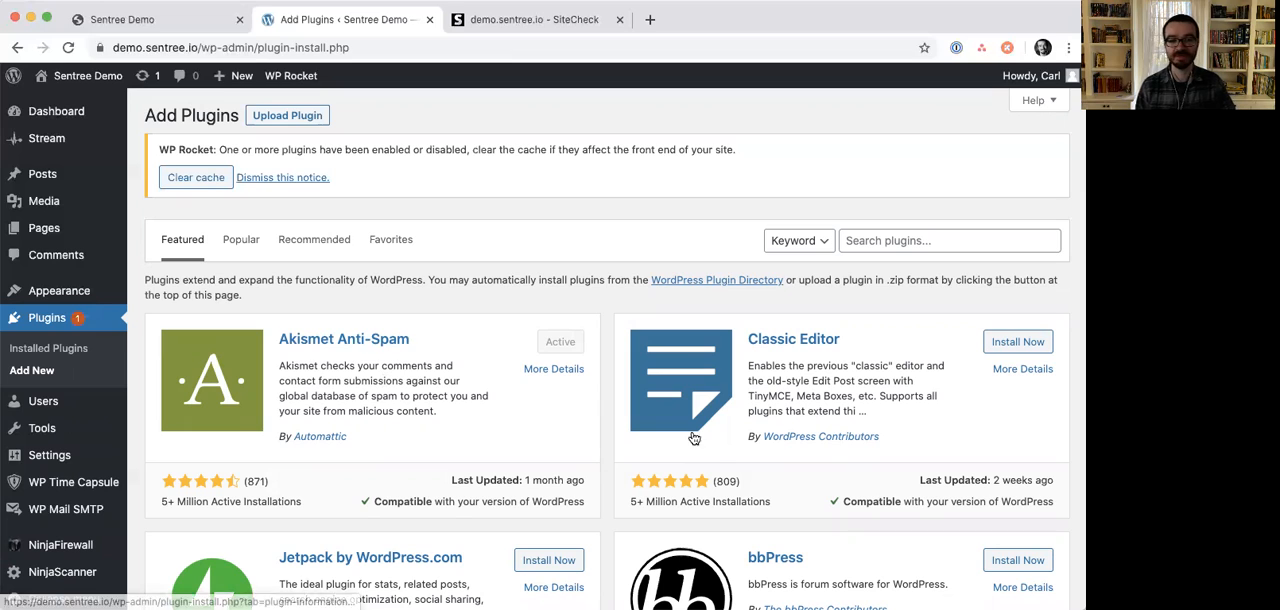
pyautogui.click(944, 243)
pyautogui.write('blogvault')
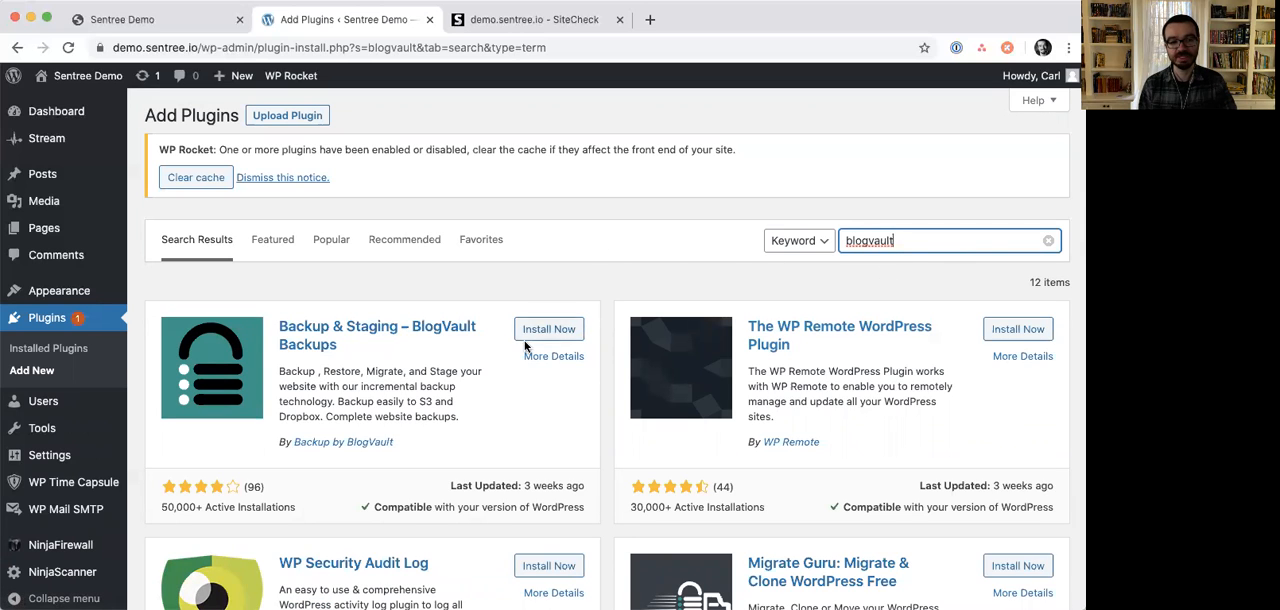
pyautogui.click(556, 334)
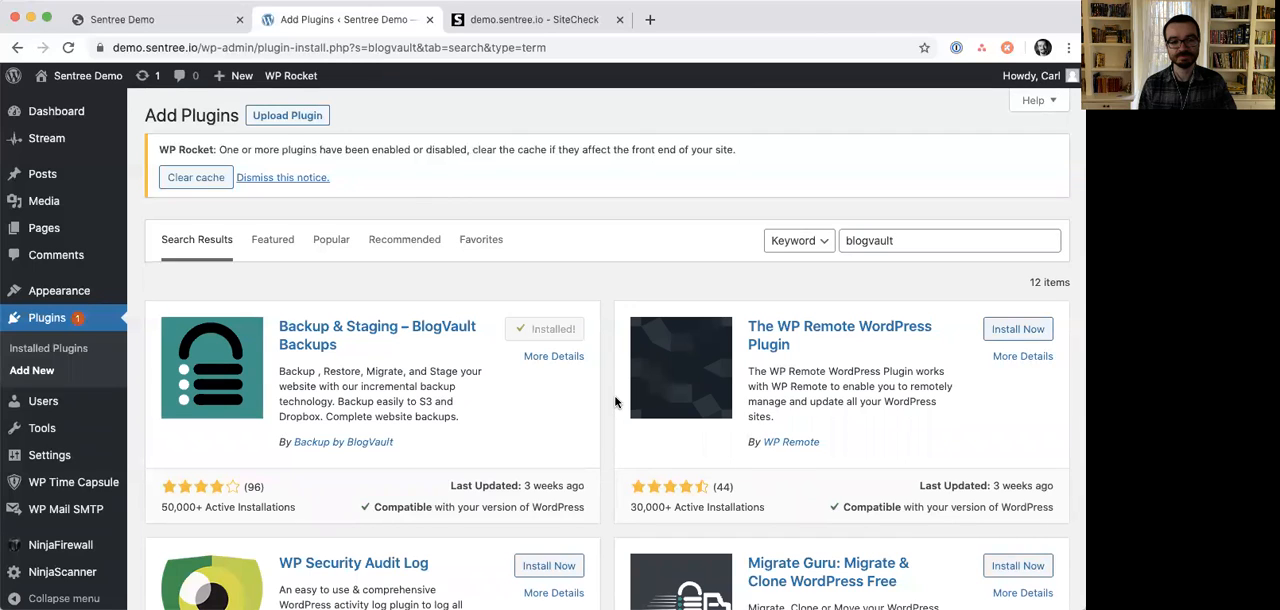
pyautogui.click(572, 336)
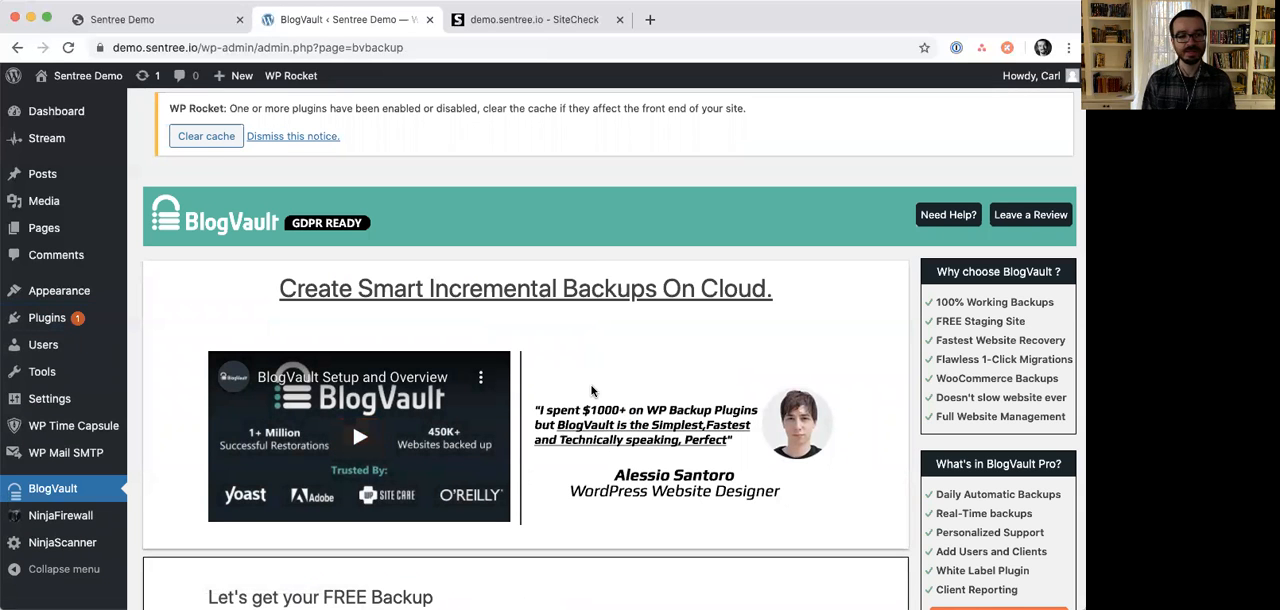
# - Fill in BlogVault's free backup form with the account email and the Backup purpose, agreeing to the Terms of Service and Privacy Policy
pyautogui.scroll(-5, 591, 390)
pyautogui.click(486, 406)
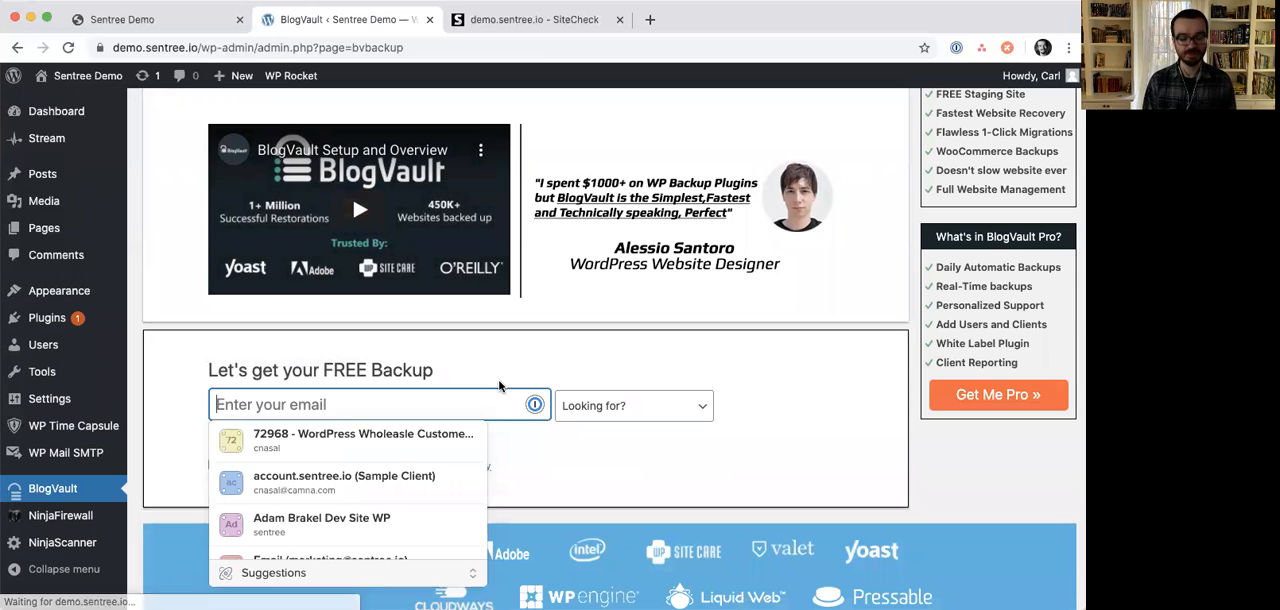
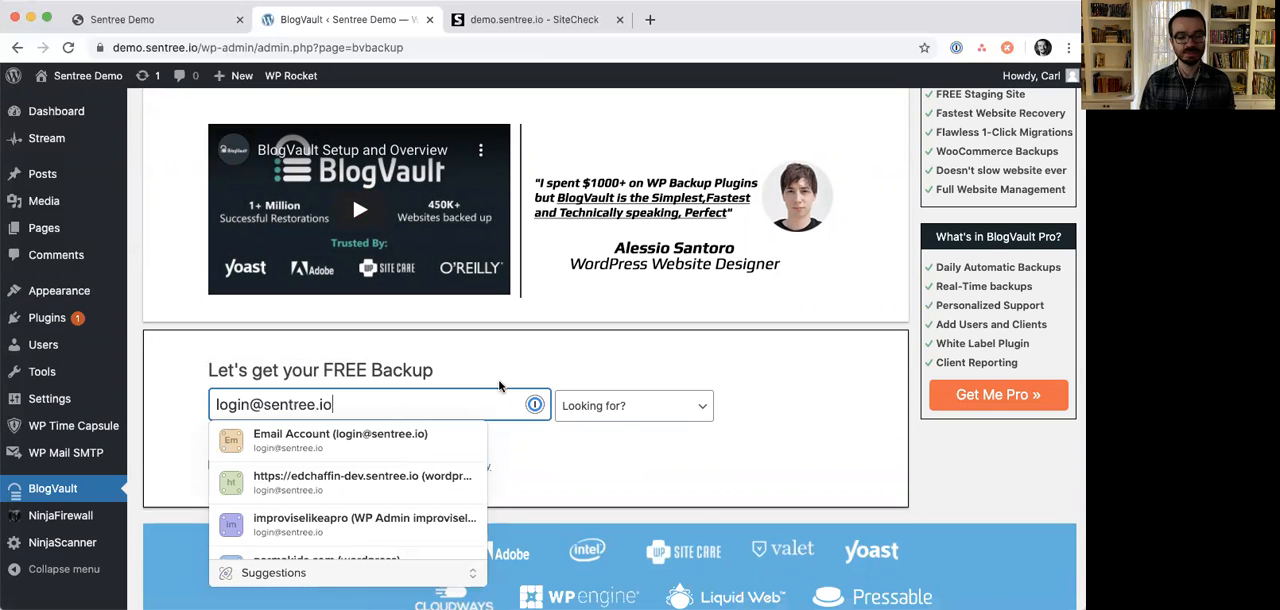
pyautogui.click(557, 398)
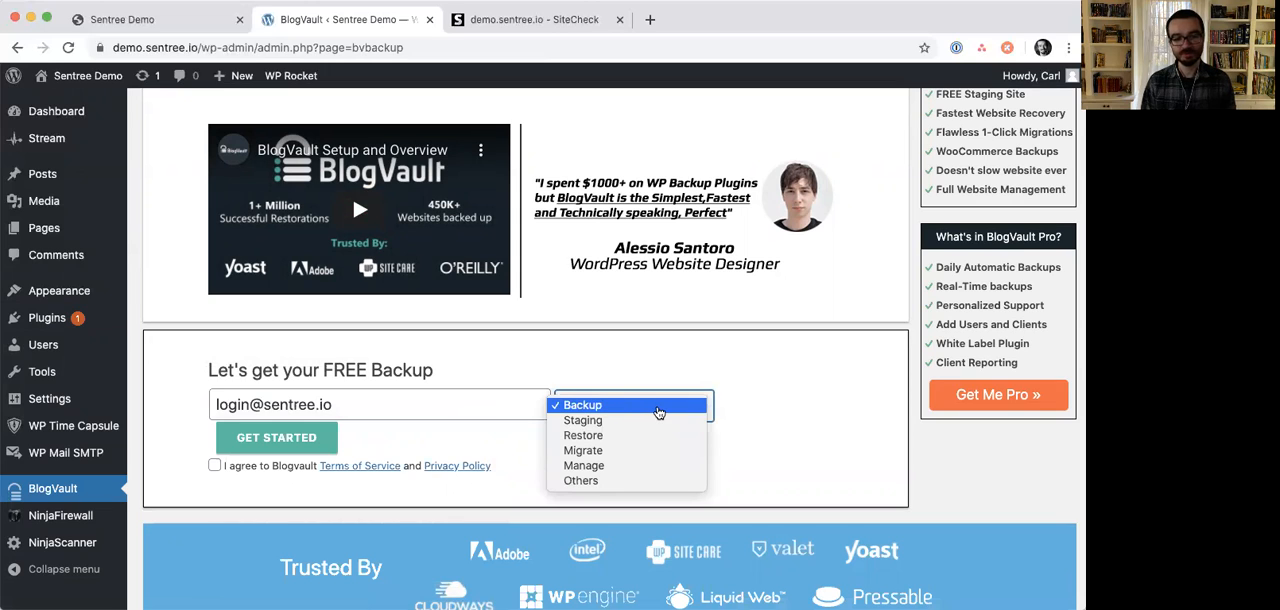
pyautogui.click(658, 412)
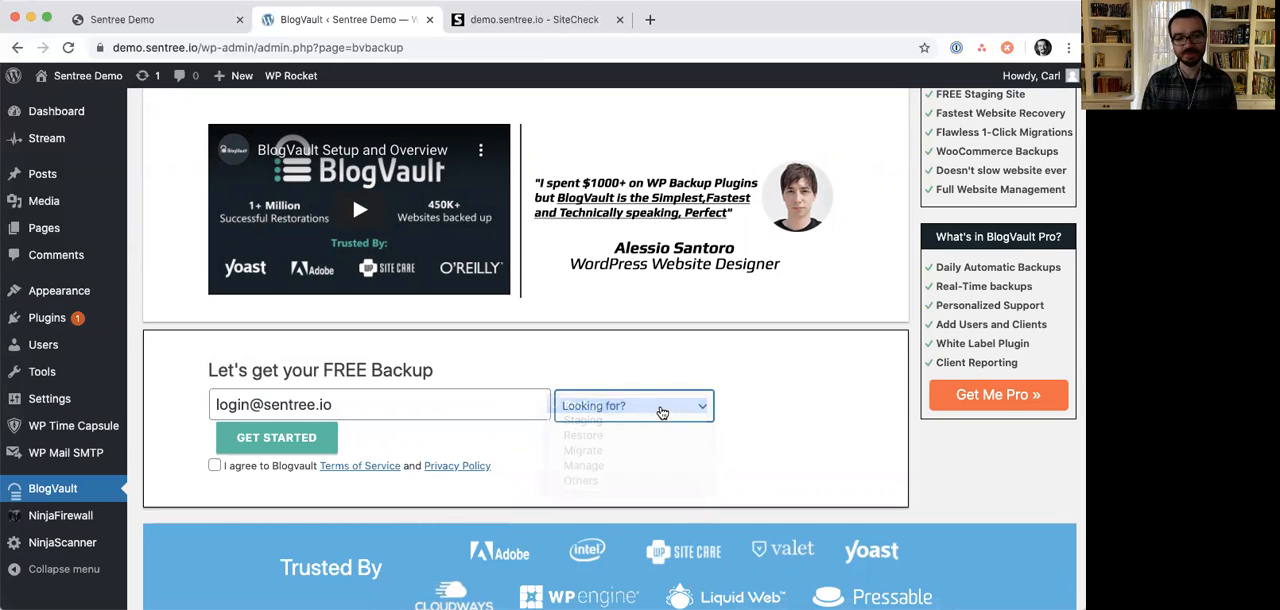
pyautogui.click(214, 466)
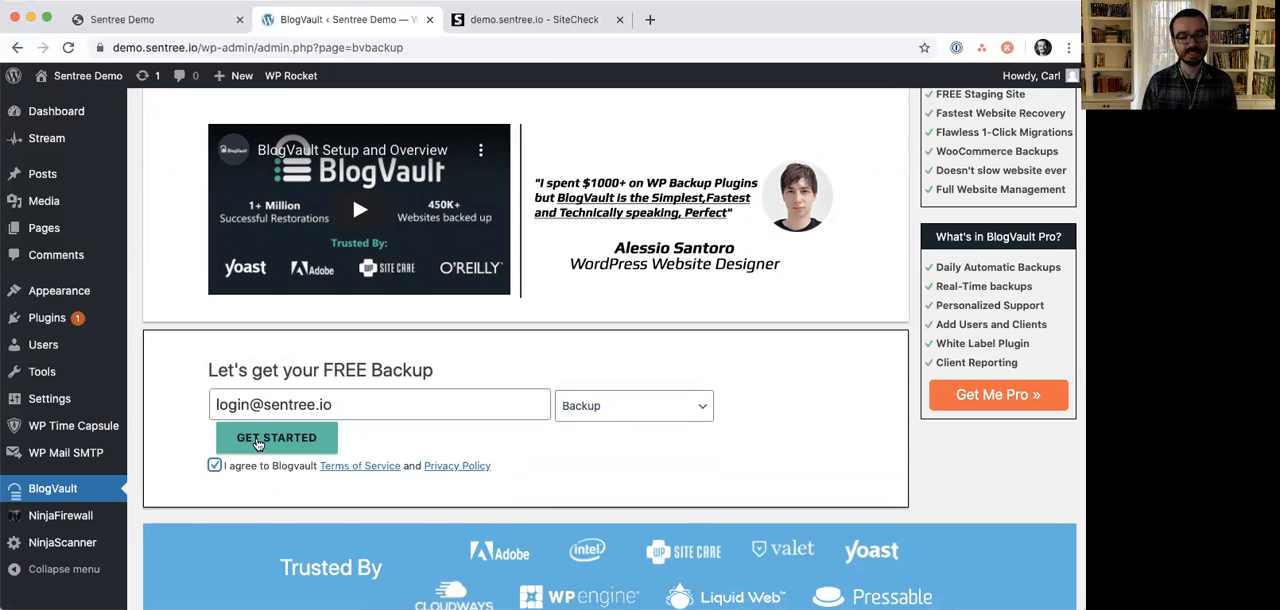
# - Submit the BlogVault sign-up form and connect demo.sentree.io to the BlogVault account, skipping the System Overview video
pyautogui.click(280, 438)
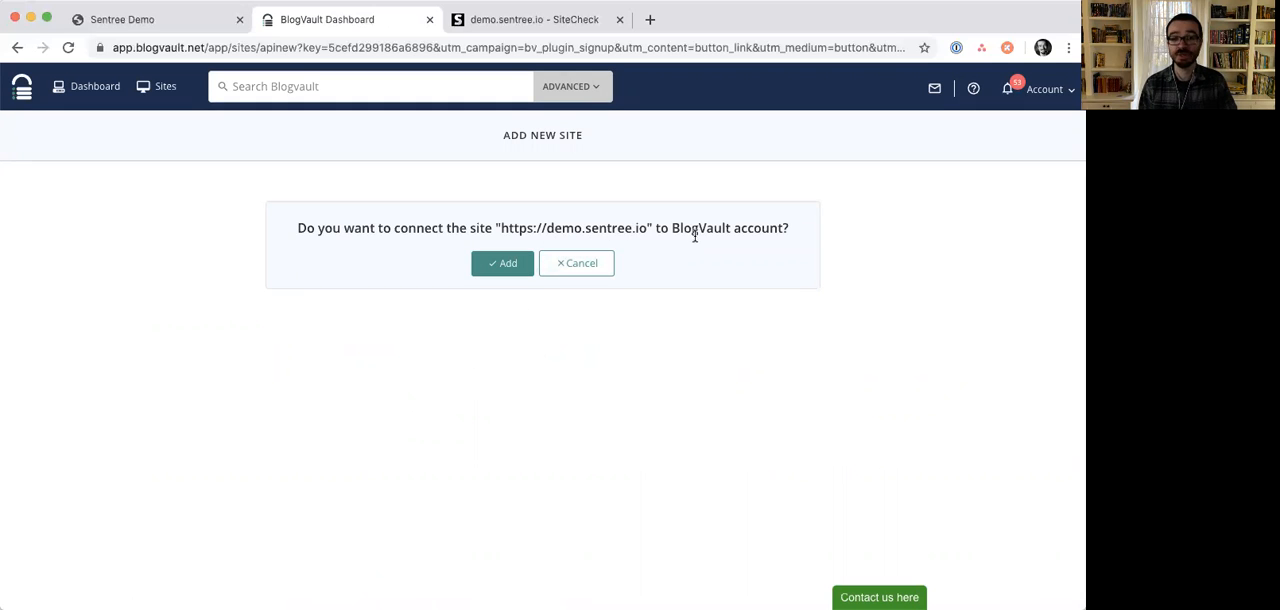
pyautogui.click(504, 265)
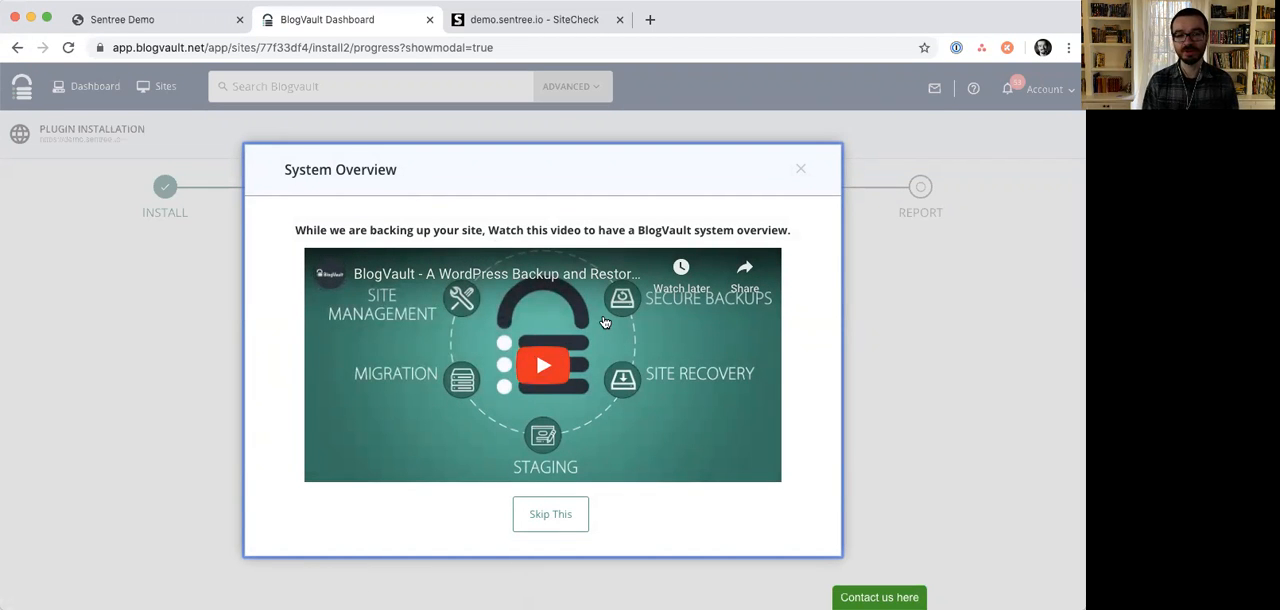
pyautogui.click(563, 513)
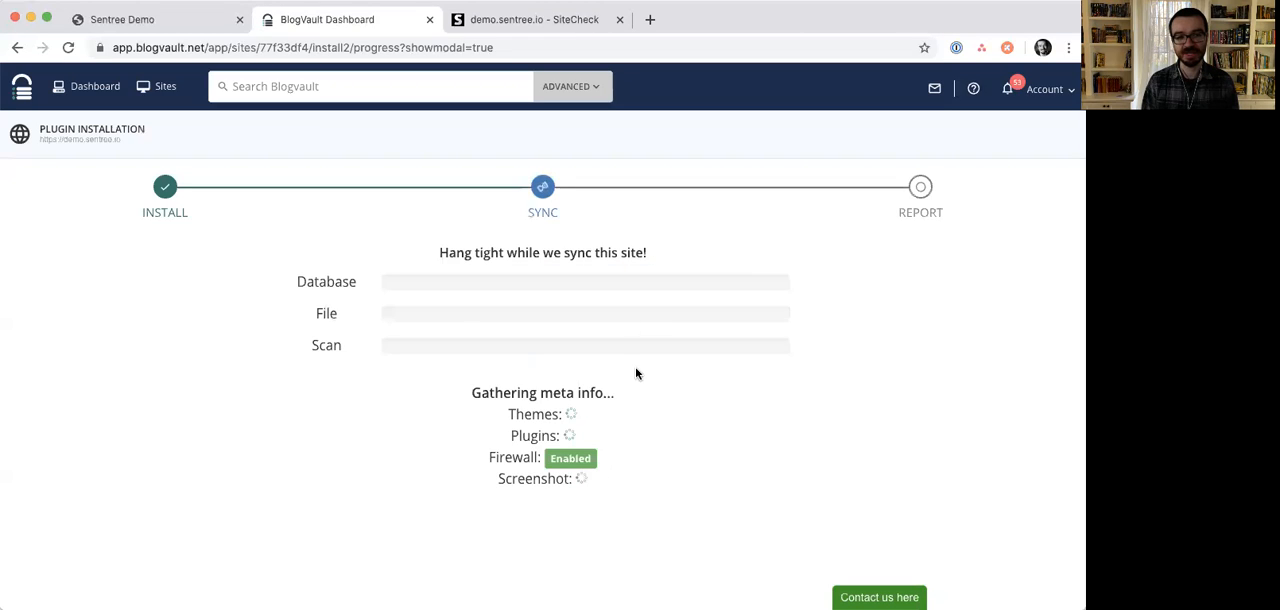